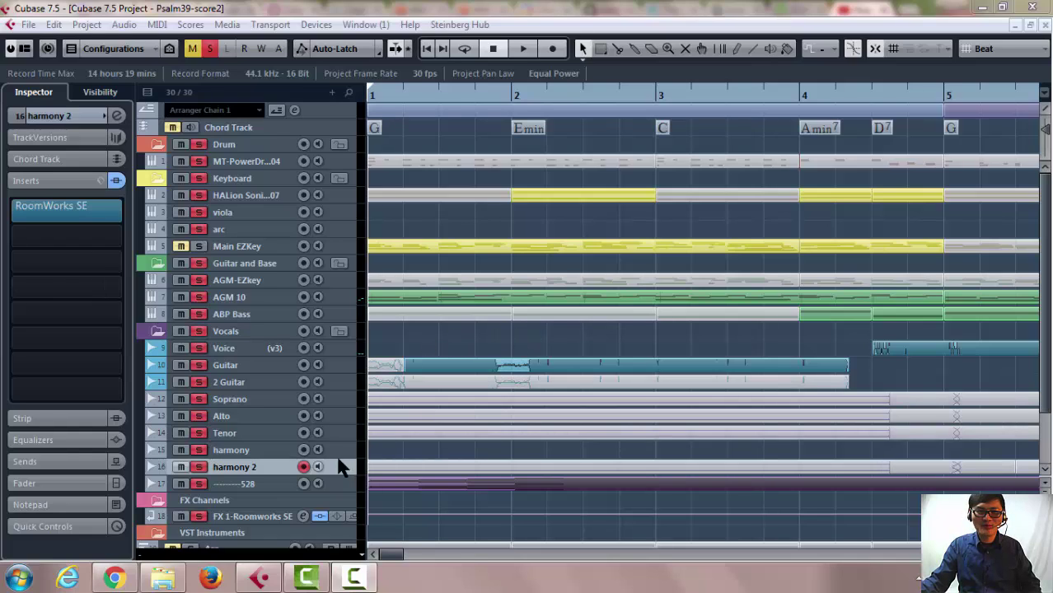
Select the Alto, then Tenor, then Voice track so Voice becomes the active record-enabled track.
{"action": "left_click", "coordinate": [253, 415]}
{"action": "left_click", "coordinate": [250, 434]}
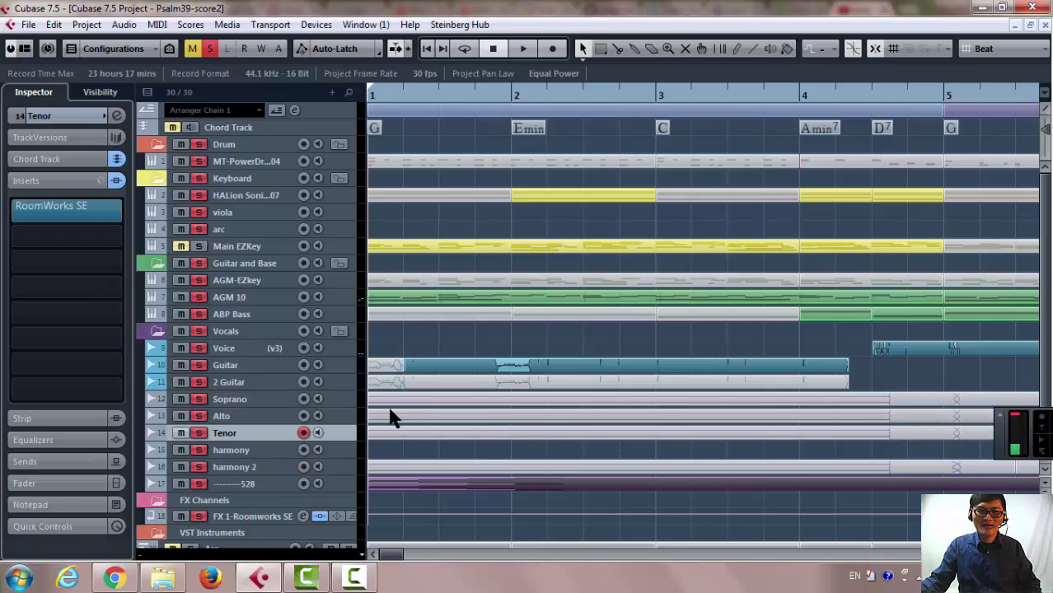
{"action": "left_click", "coordinate": [252, 349]}
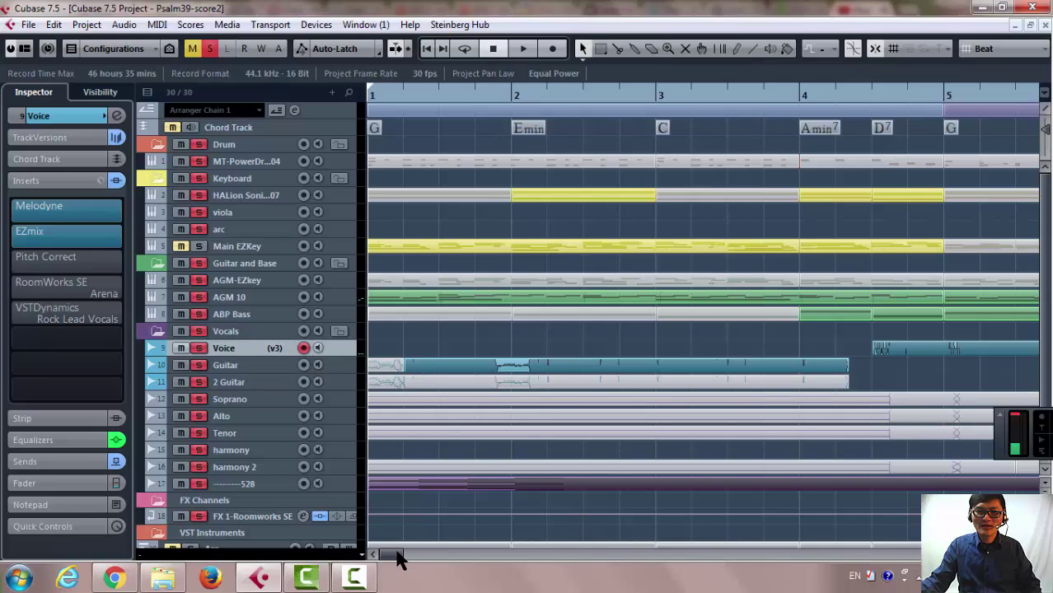
{"action": "left_click_drag", "start_coordinate": [400, 558], "coordinate": [394, 558]}
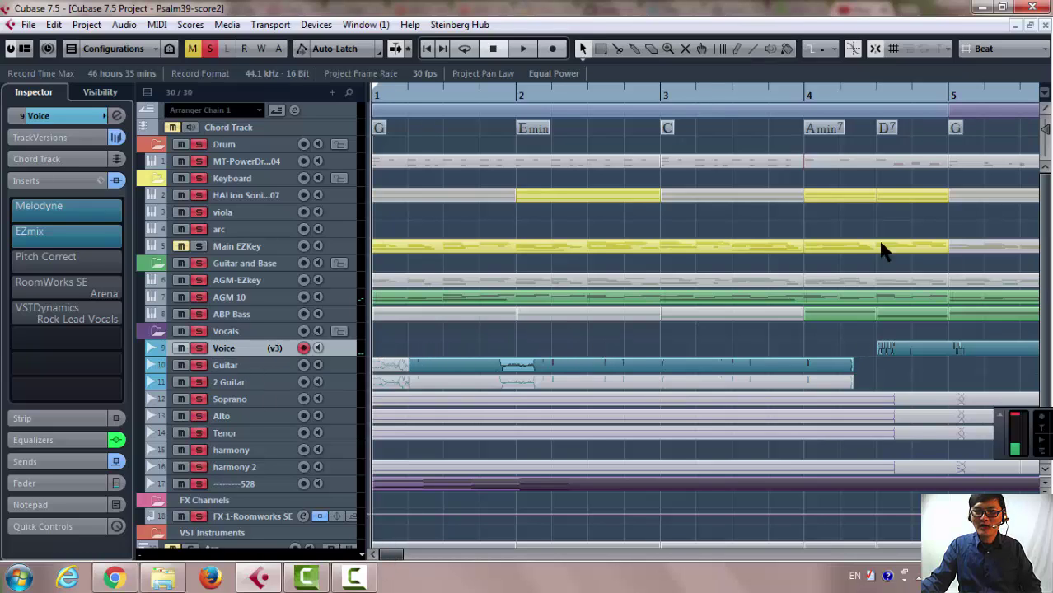
{"action": "left_click", "coordinate": [877, 107]}
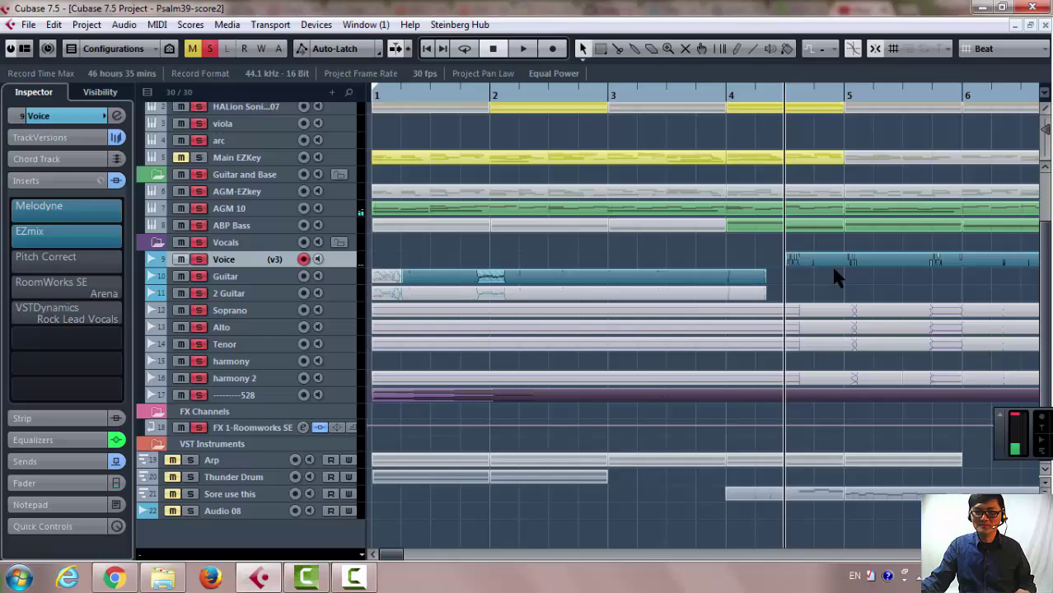
{"action": "key", "text": "g"}
{"action": "scroll", "coordinate": [832, 265], "scroll_direction": "down", "scroll_amount": 2}
{"action": "left_click", "coordinate": [524, 48]}
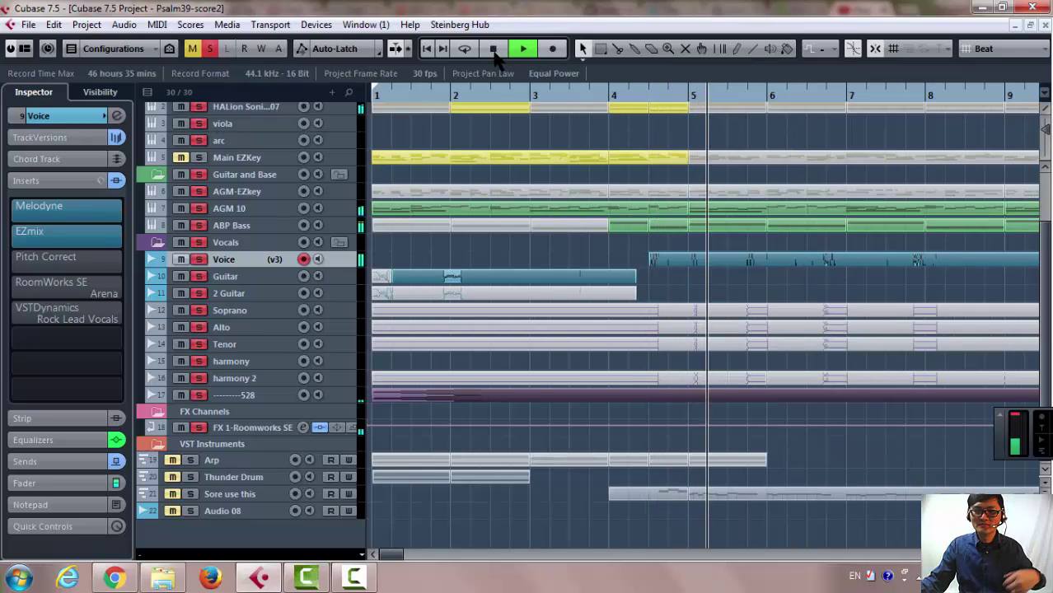
{"action": "left_click", "coordinate": [493, 49]}
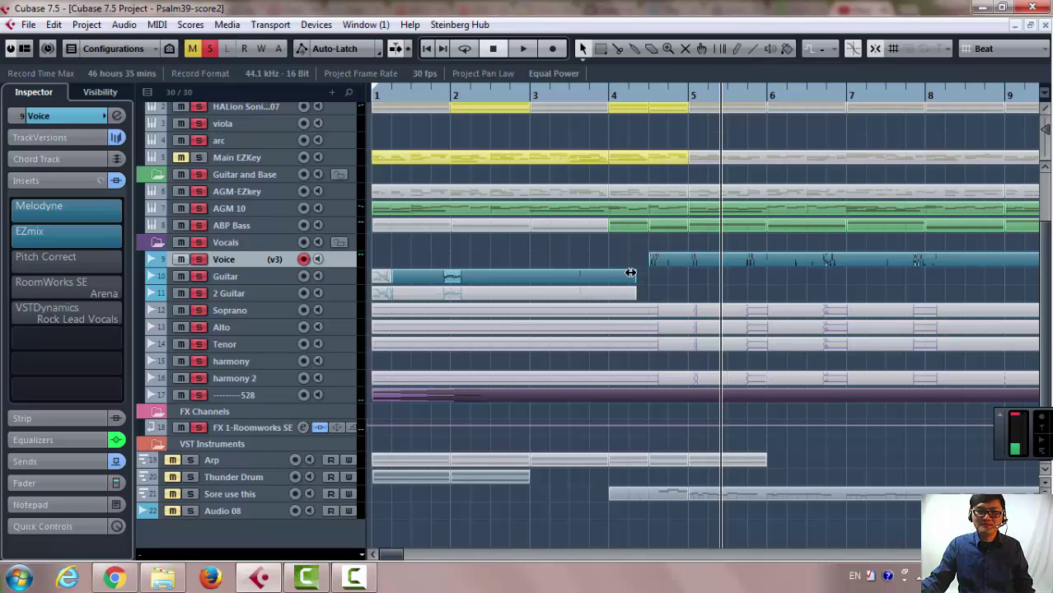
{"action": "right_click", "coordinate": [257, 262]}
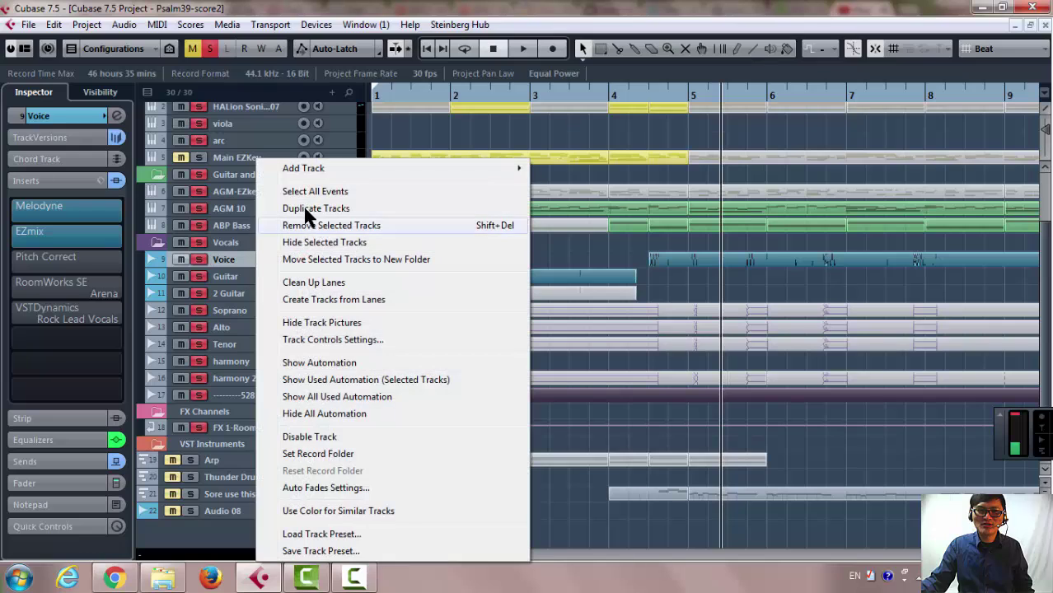
{"action": "left_click", "coordinate": [320, 196]}
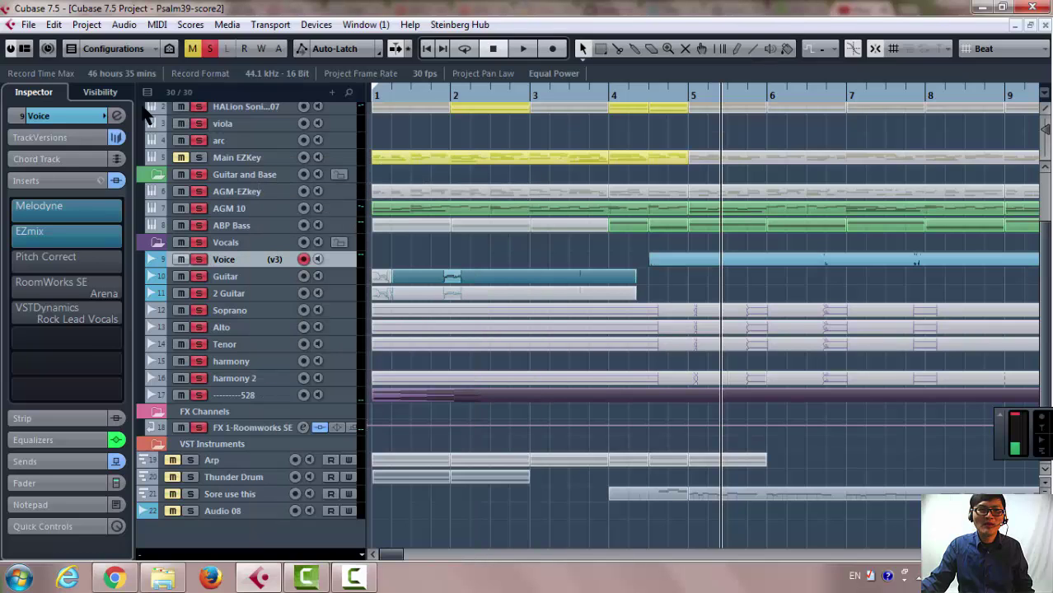
{"action": "left_click", "coordinate": [85, 25]}
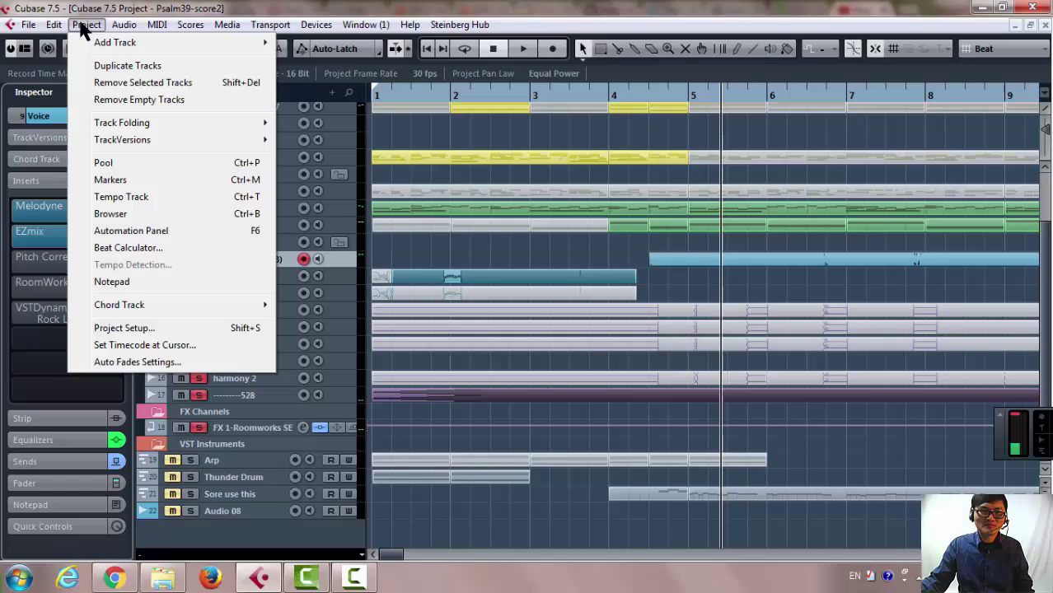
{"action": "mouse_move", "coordinate": [115, 27]}
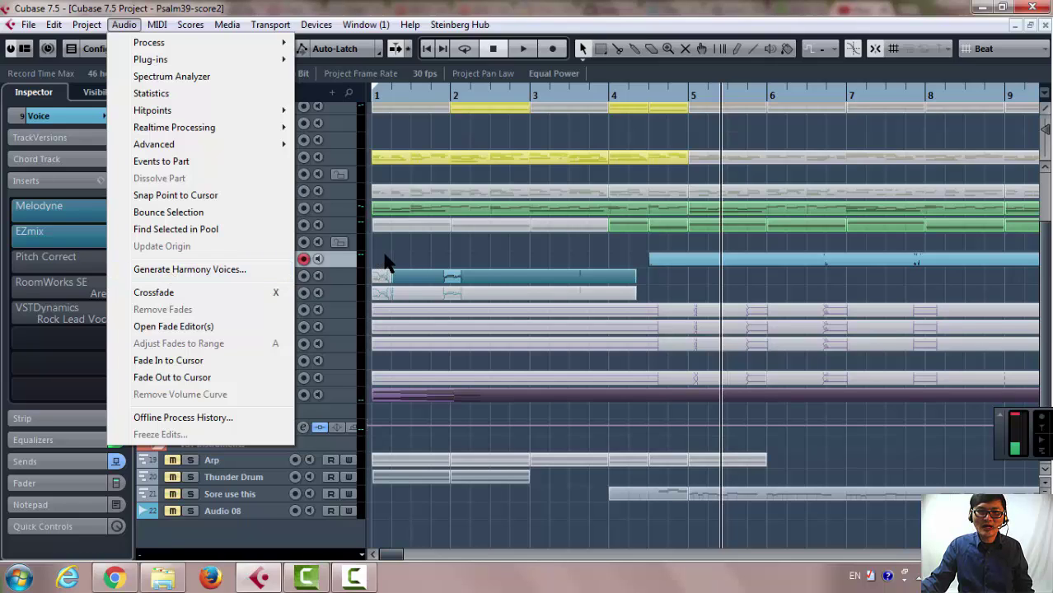
{"action": "key", "text": "Escape"}
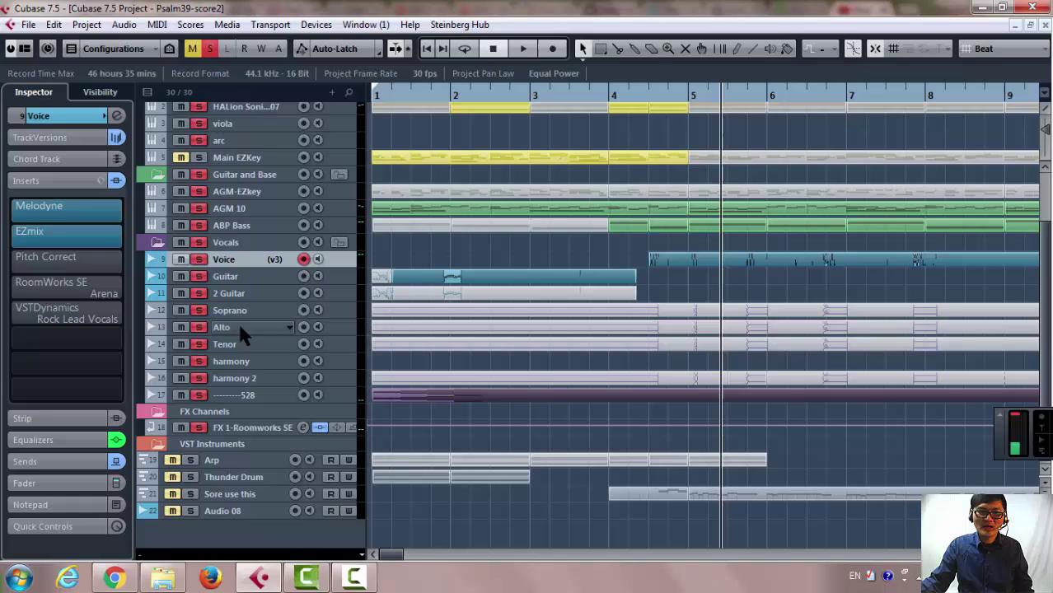
{"action": "left_click", "coordinate": [124, 24]}
{"action": "mouse_move", "coordinate": [157, 30]}
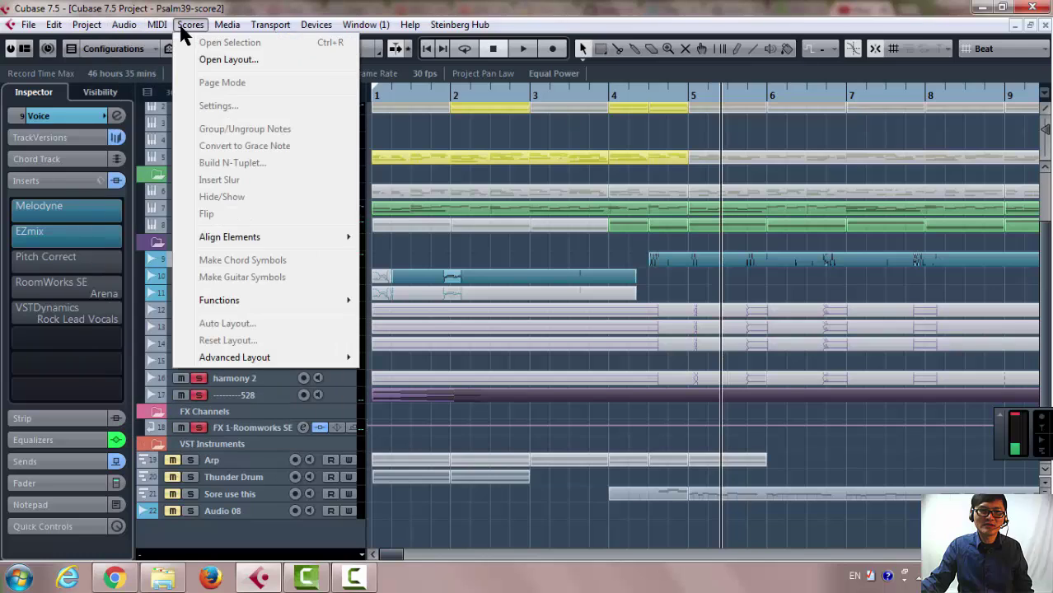
{"action": "mouse_move", "coordinate": [91, 27]}
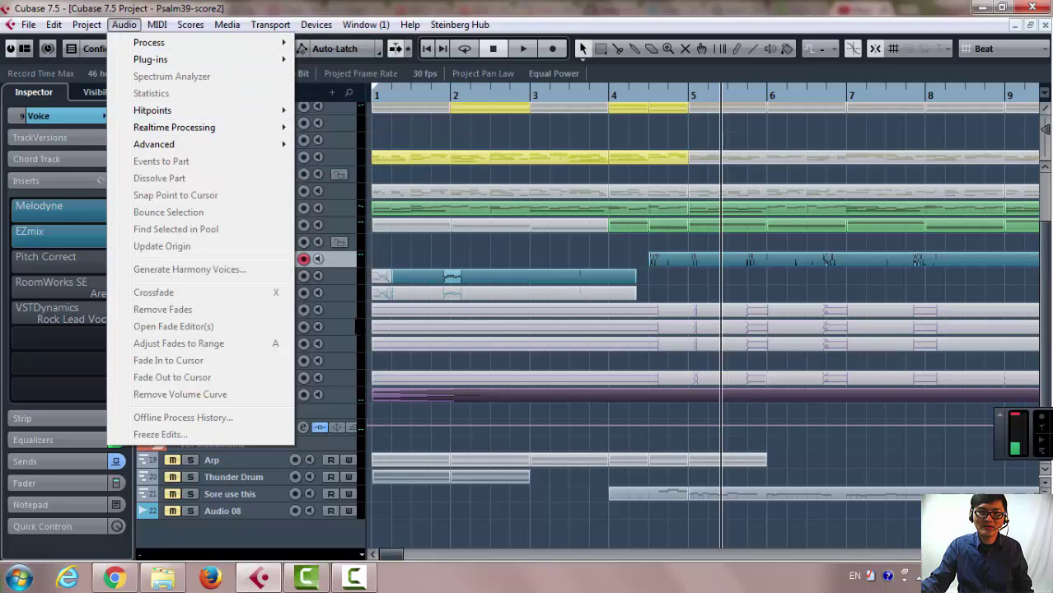
{"action": "left_click", "coordinate": [343, 313]}
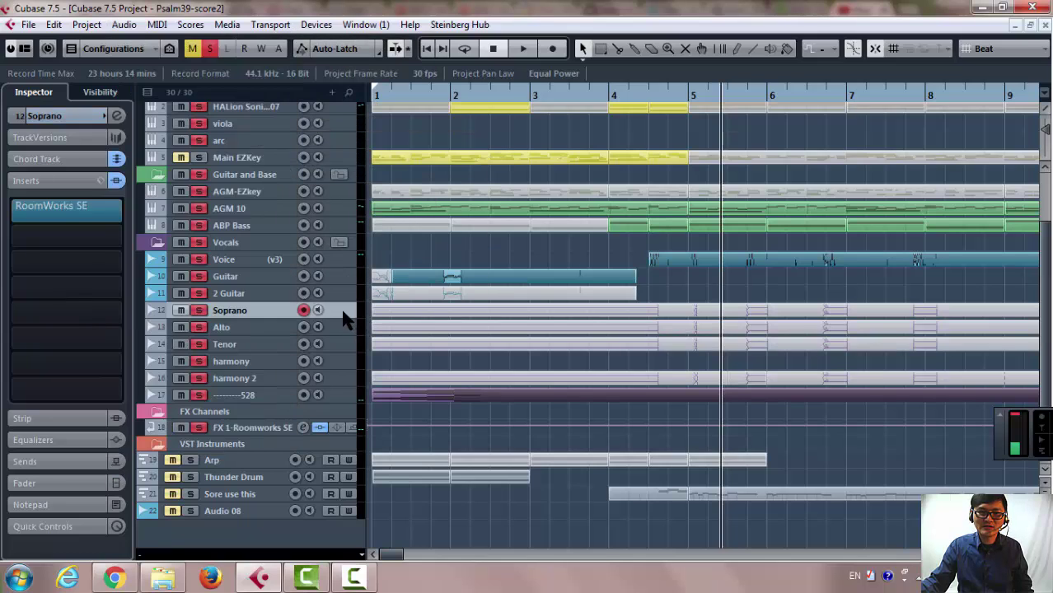
Select all events on the Voice track.
{"action": "left_click", "coordinate": [250, 260]}
{"action": "right_click", "coordinate": [249, 260]}
{"action": "left_click", "coordinate": [309, 191]}
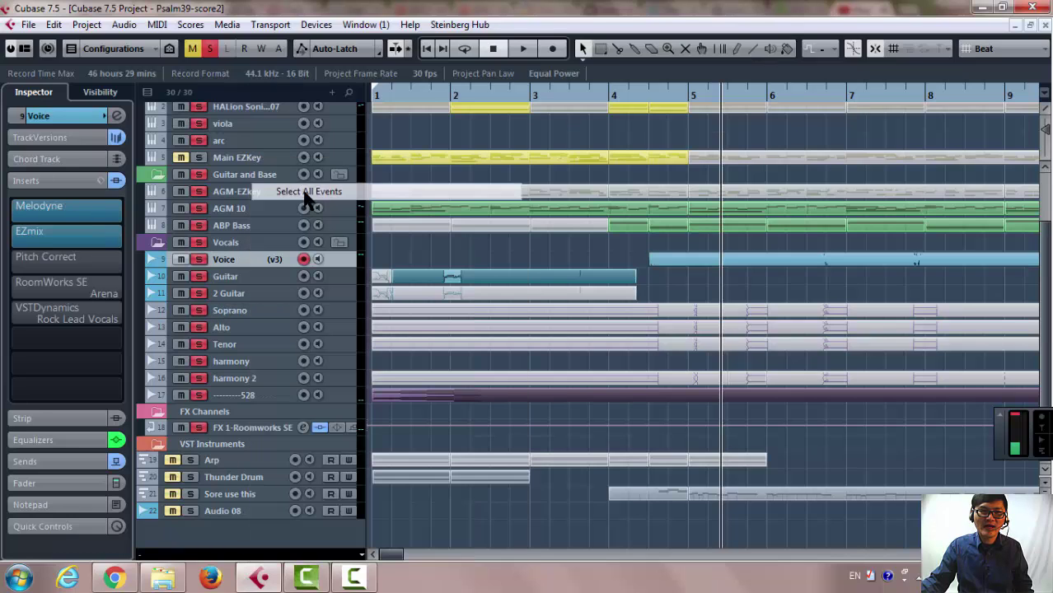
Generate 3 harmony voices from the Voice events, opening the Sample Editor when finished.
{"action": "left_click", "coordinate": [128, 25]}
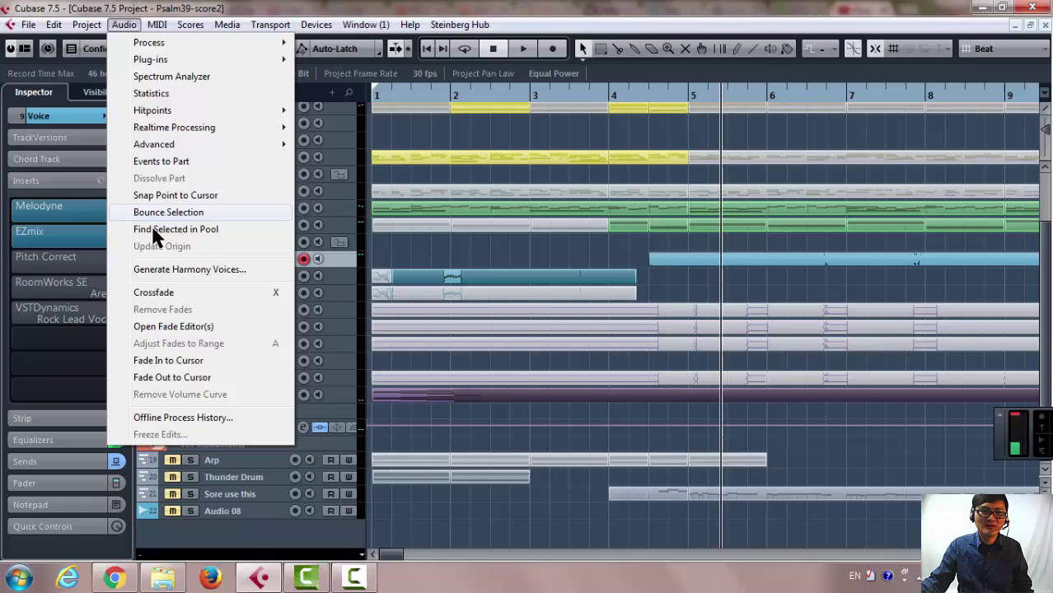
{"action": "left_click", "coordinate": [165, 271]}
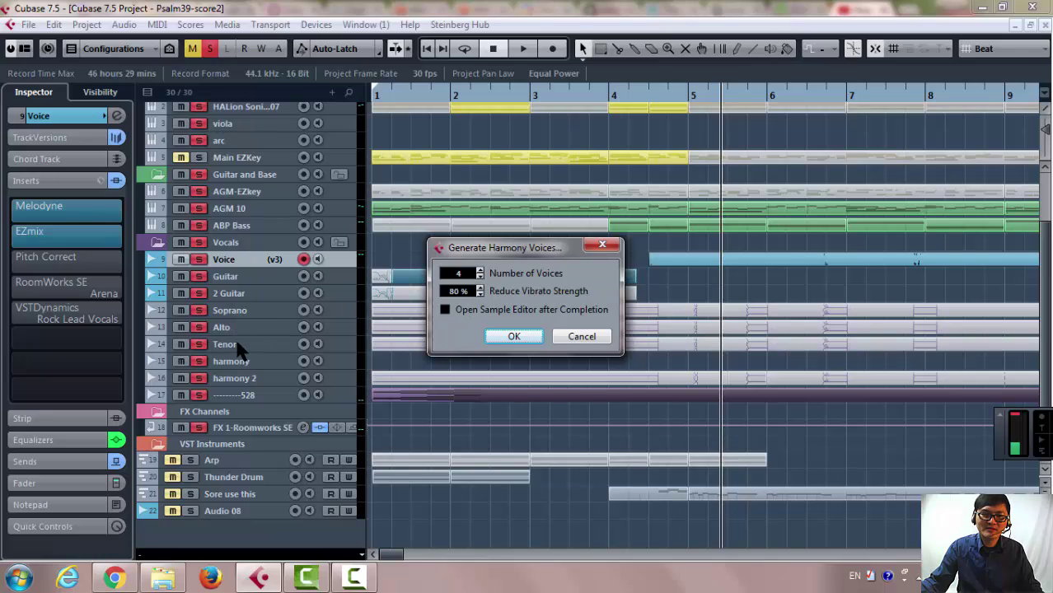
{"action": "left_click", "coordinate": [480, 277]}
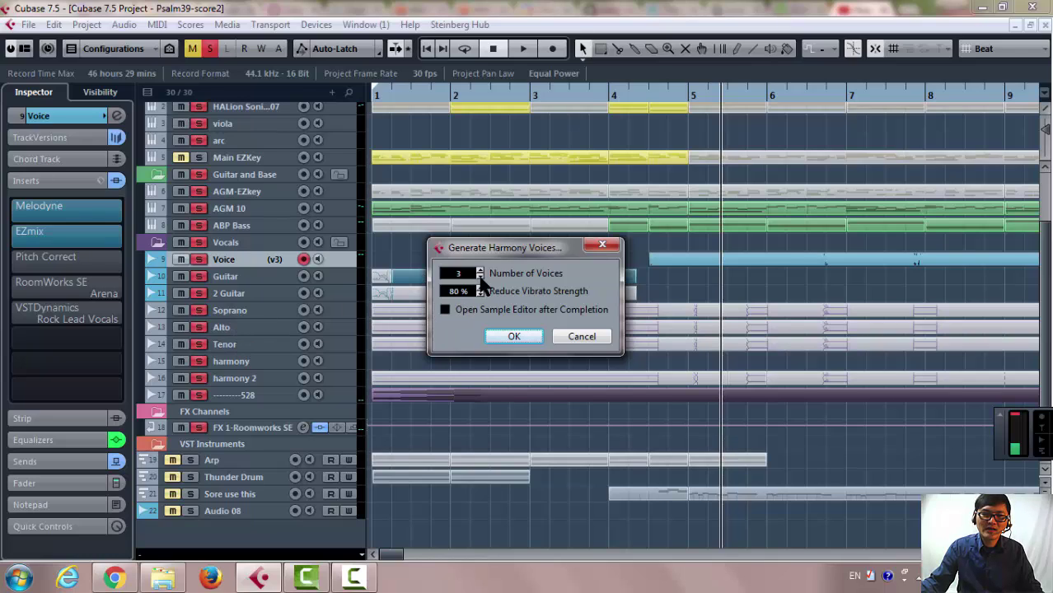
{"action": "left_click", "coordinate": [445, 311]}
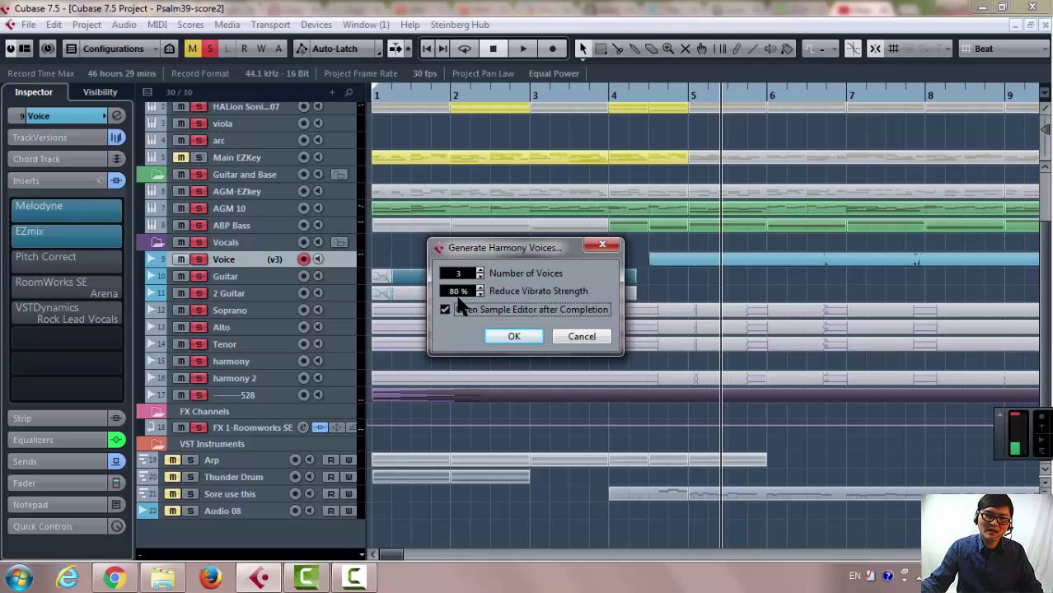
{"action": "left_click", "coordinate": [513, 338]}
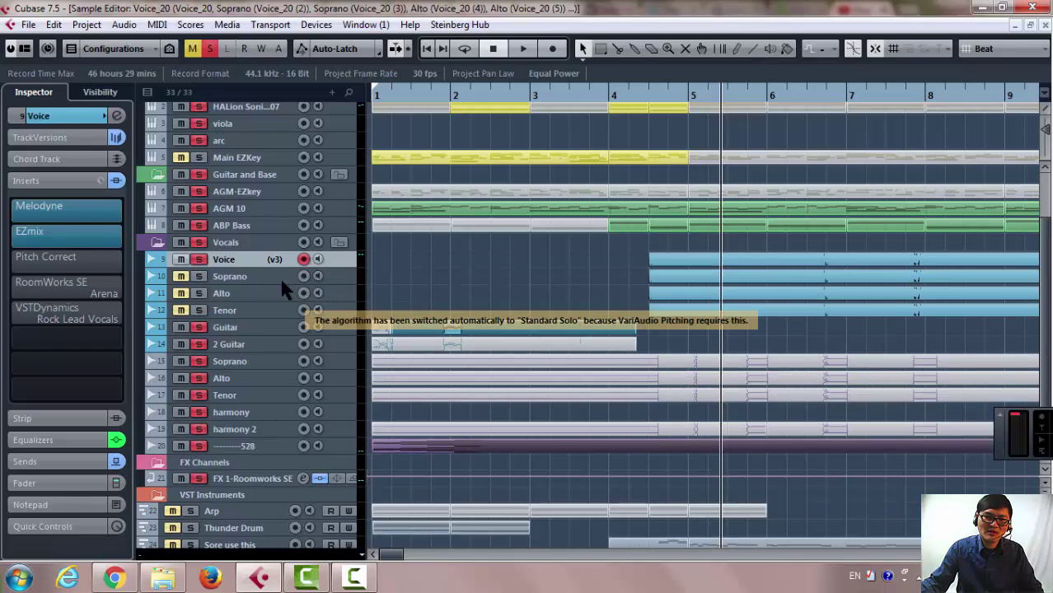
Open the generated Voice_20 harmony events in the Sample Editor with Ctrl+E.
{"action": "key", "text": "ctrl+e"}
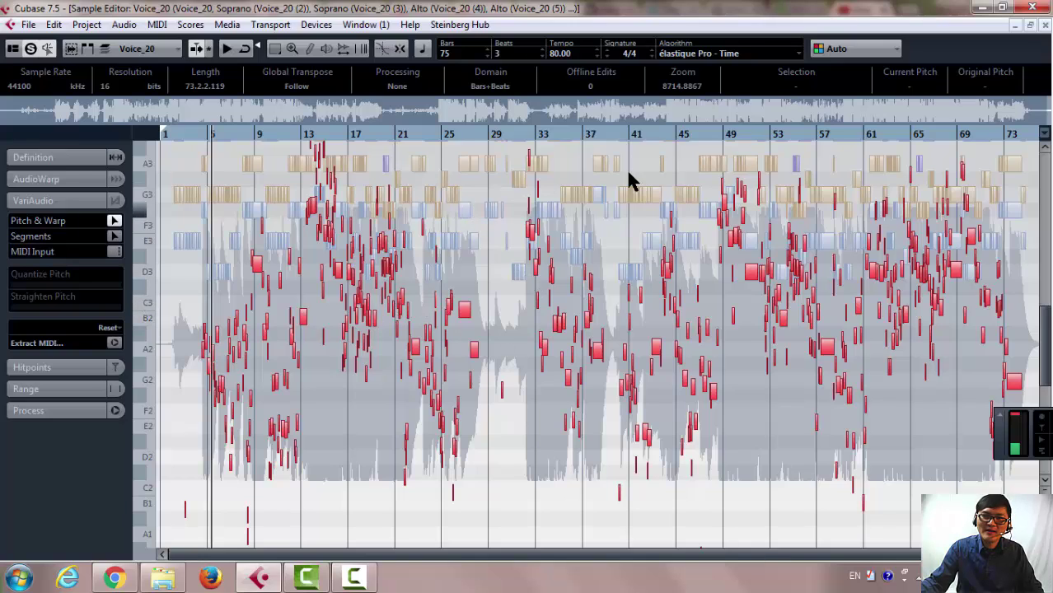
Exit full screen, close the Voice Sample Editor and maximize the Project window.
{"action": "left_click", "coordinate": [1016, 27]}
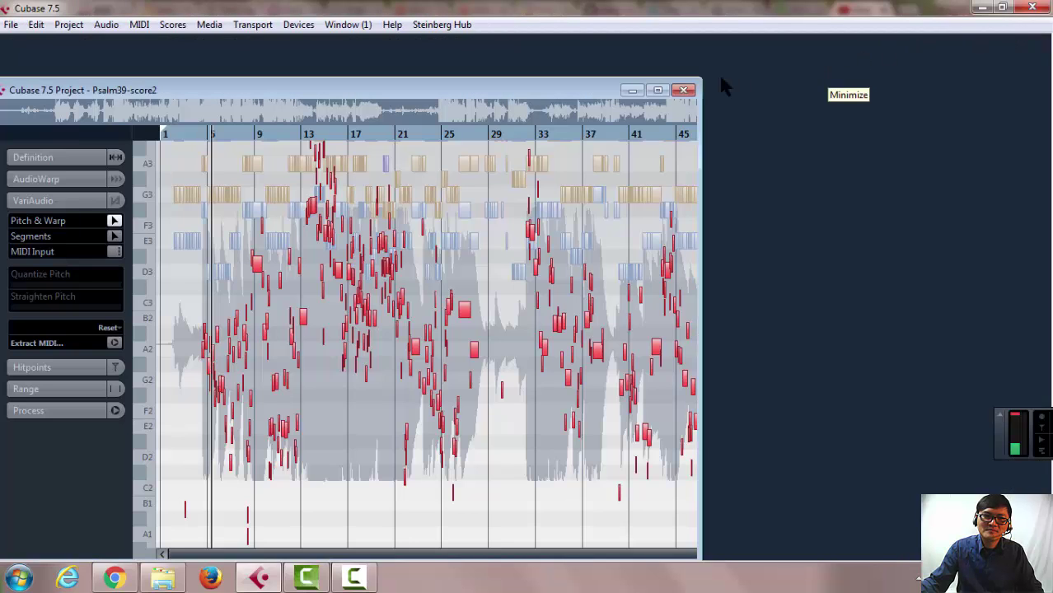
{"action": "left_click", "coordinate": [683, 90]}
{"action": "left_click", "coordinate": [660, 90]}
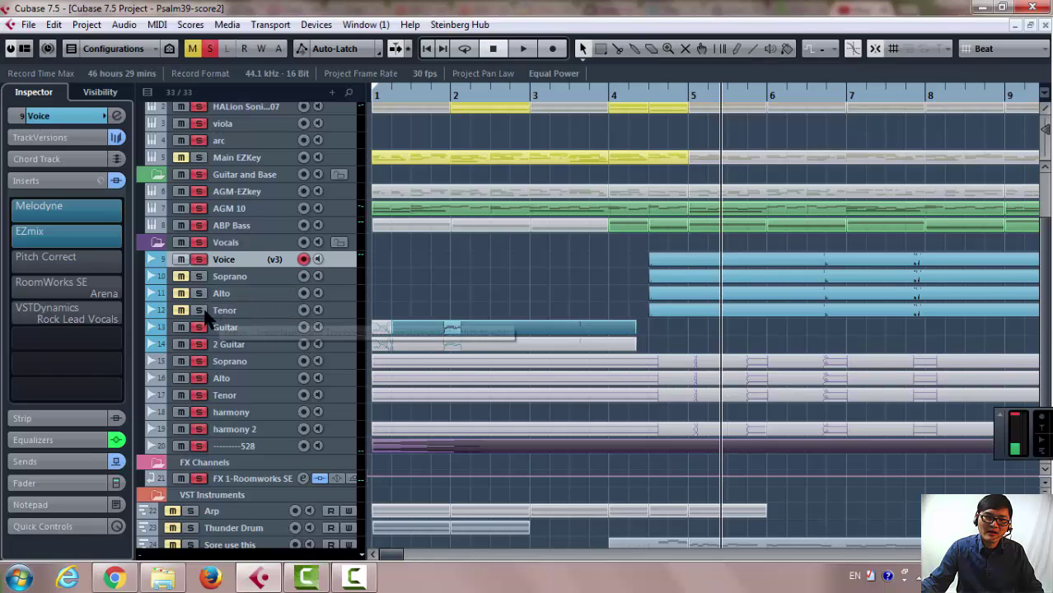
Select Soprano, Alto and Tenor tracks 10–12 and remove them with Remove Selected Tracks.
{"action": "left_click", "coordinate": [236, 312]}
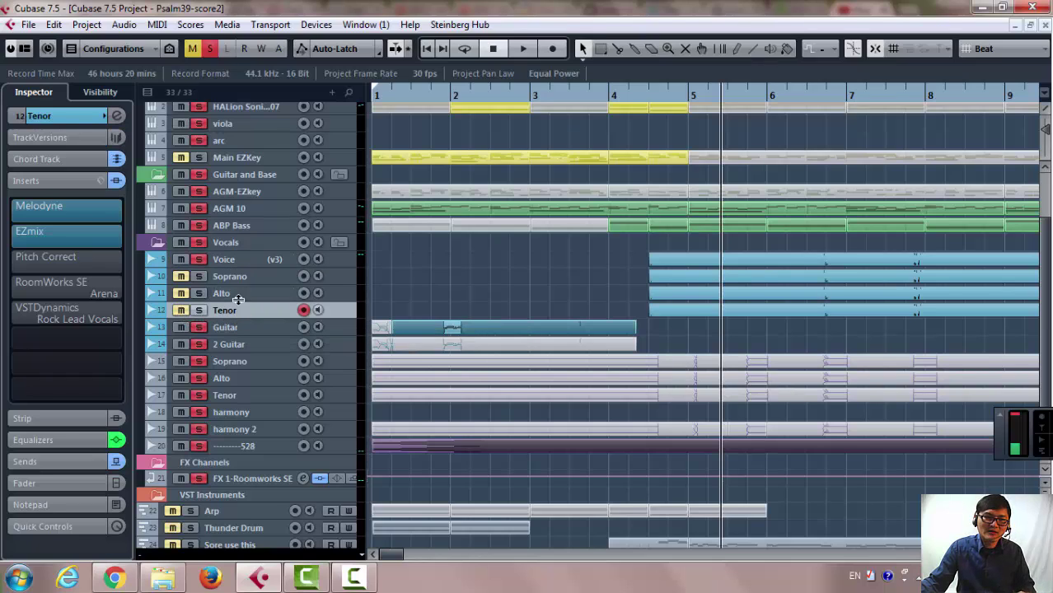
{"action": "left_click", "coordinate": [239, 280], "text": "shift"}
{"action": "right_click", "coordinate": [239, 288]}
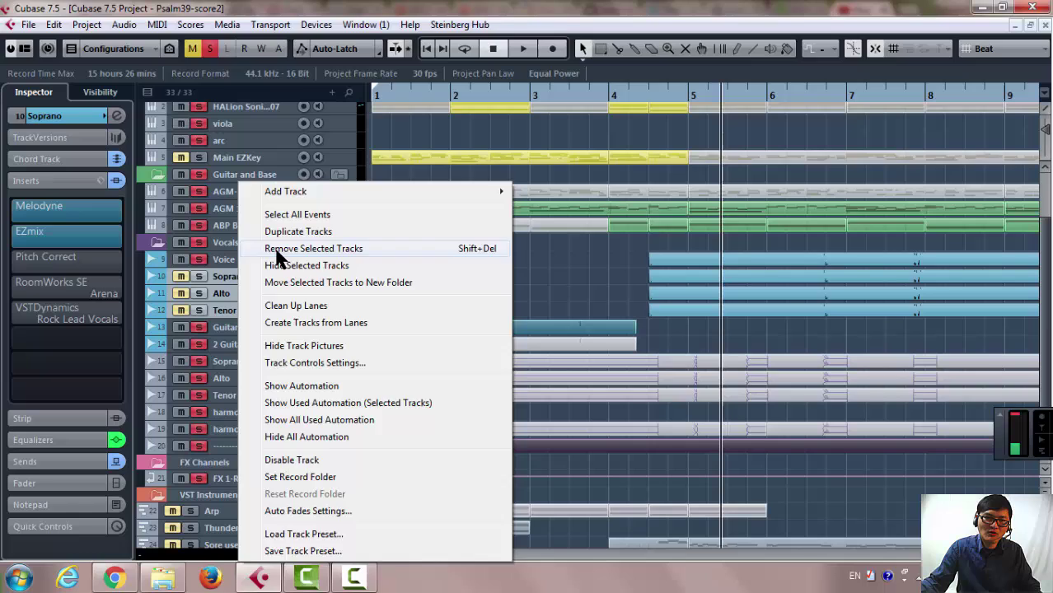
{"action": "left_click", "coordinate": [277, 252]}
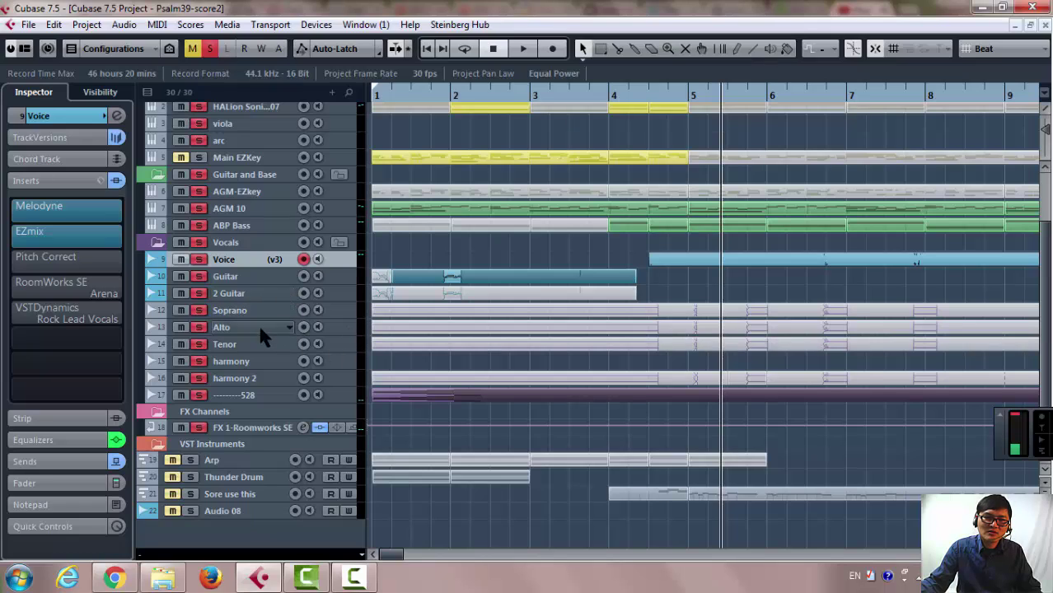
Undo the accidental Soprano part move with Ctrl+Z after checking the Soprano, Alto and Tenor parts.
{"action": "left_click", "coordinate": [452, 311]}
{"action": "left_click", "coordinate": [448, 331]}
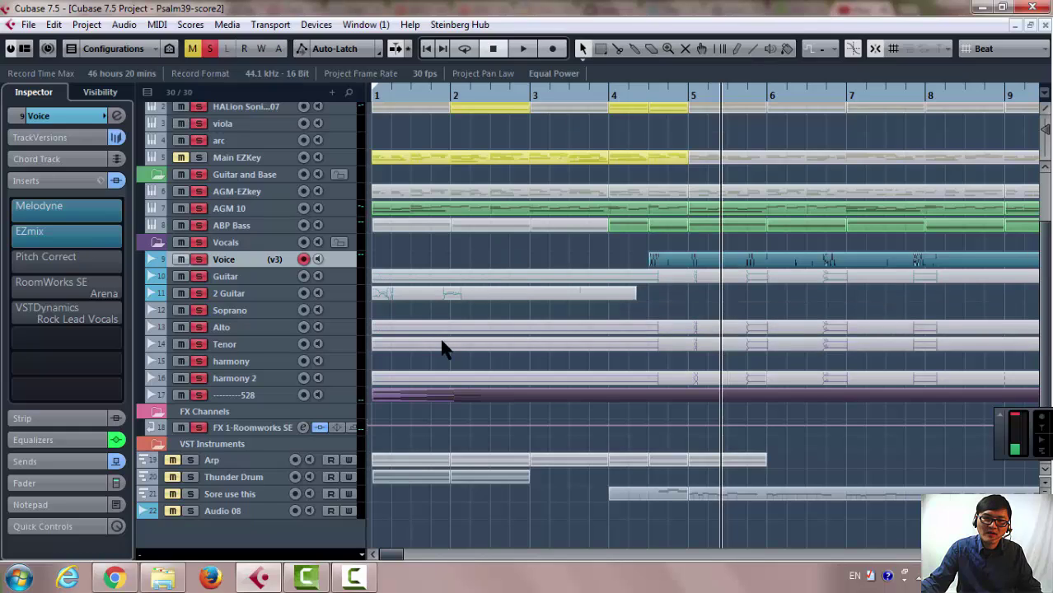
{"action": "left_click", "coordinate": [442, 345]}
{"action": "left_click", "coordinate": [443, 369]}
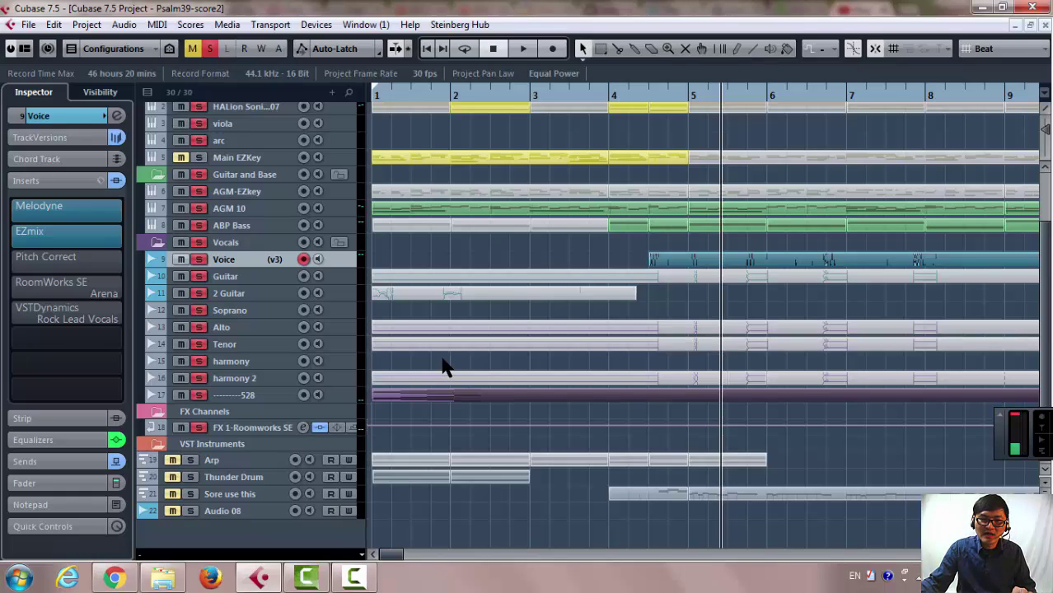
{"action": "key", "text": "ctrl+z"}
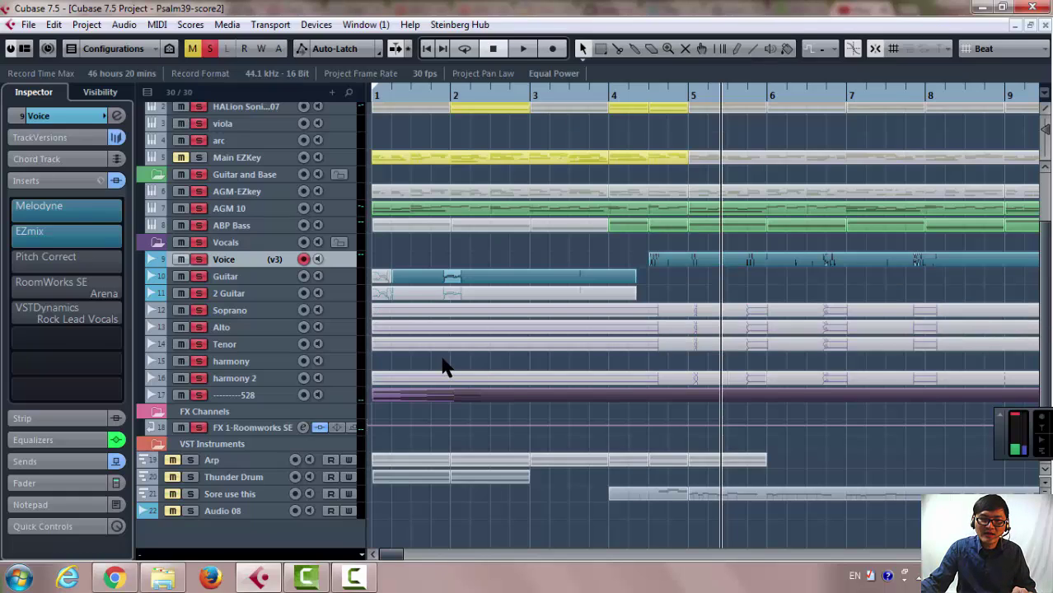
{"action": "left_click", "coordinate": [443, 313]}
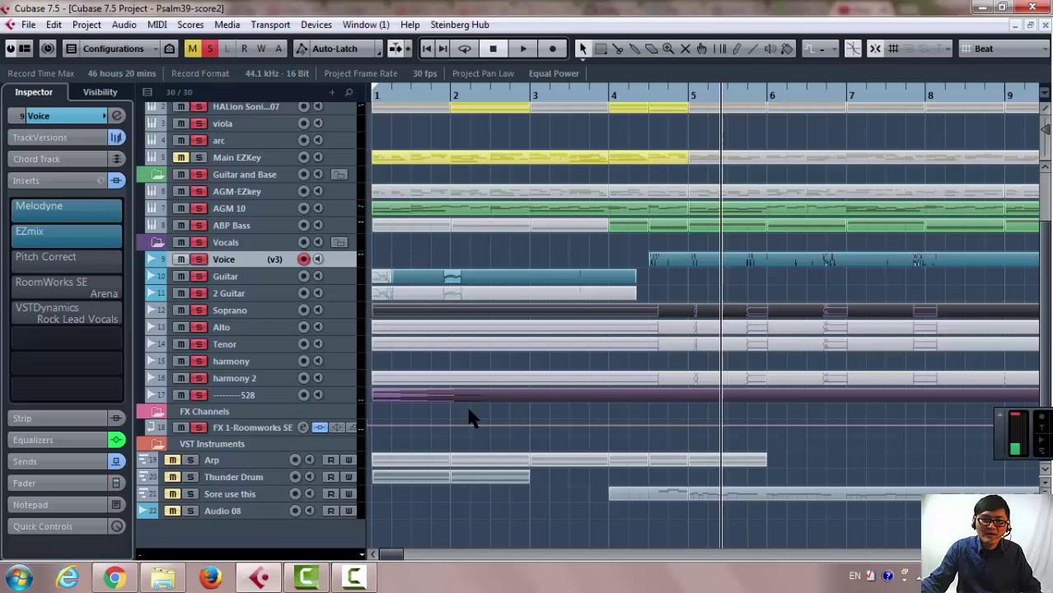
{"action": "left_click", "coordinate": [478, 424]}
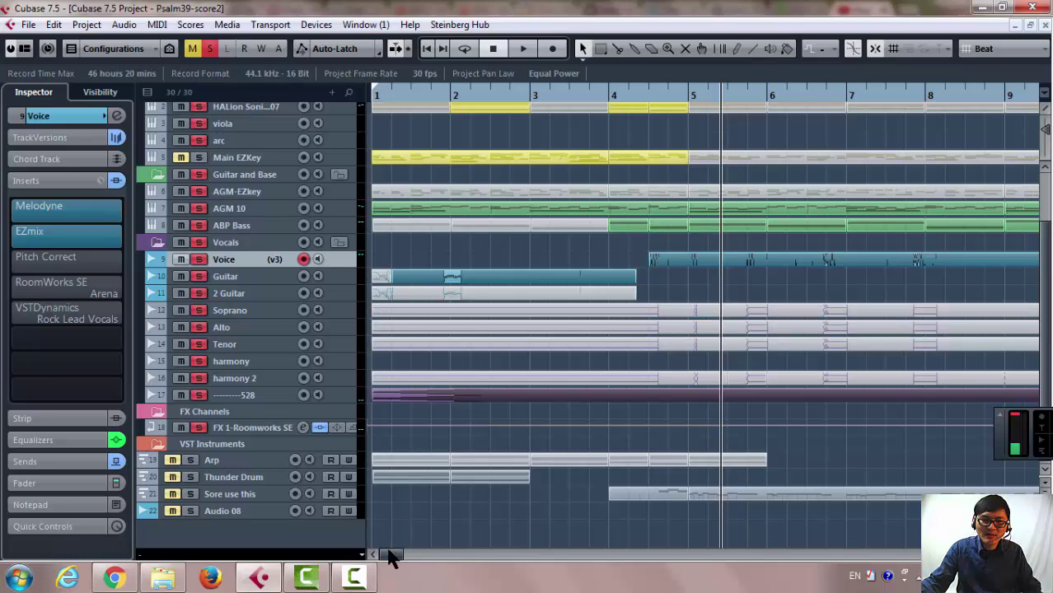
Start playback to hear the generated harmonies.
{"action": "mouse_move", "coordinate": [391, 557]}
{"action": "left_mouse_down"}
{"action": "mouse_move", "coordinate": [400, 555]}
{"action": "mouse_move", "coordinate": [384, 558]}
{"action": "left_mouse_up"}
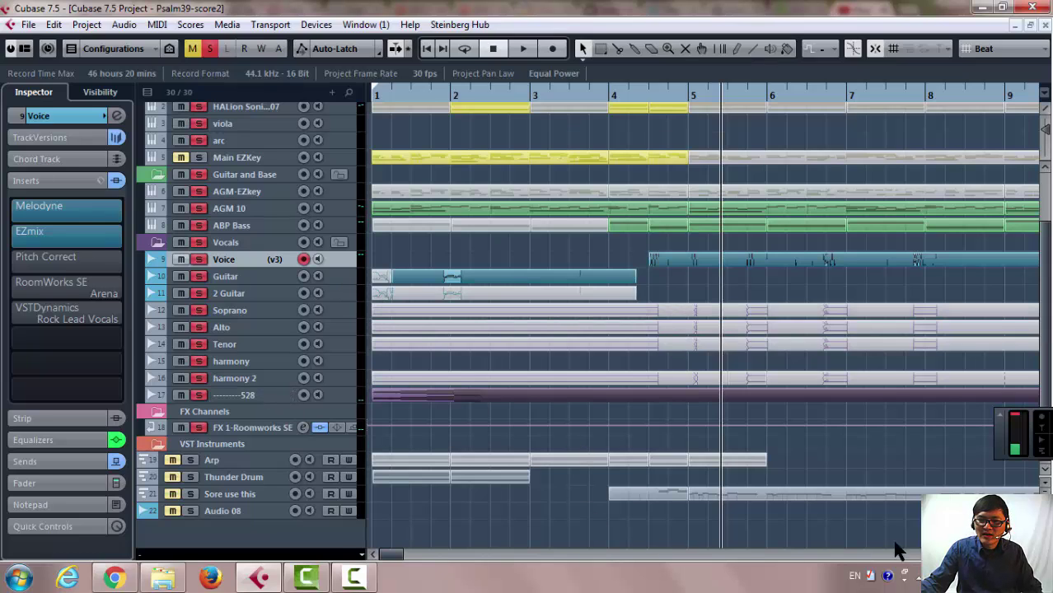
{"action": "scroll", "coordinate": [738, 461], "scroll_direction": "right", "scroll_amount": 10}
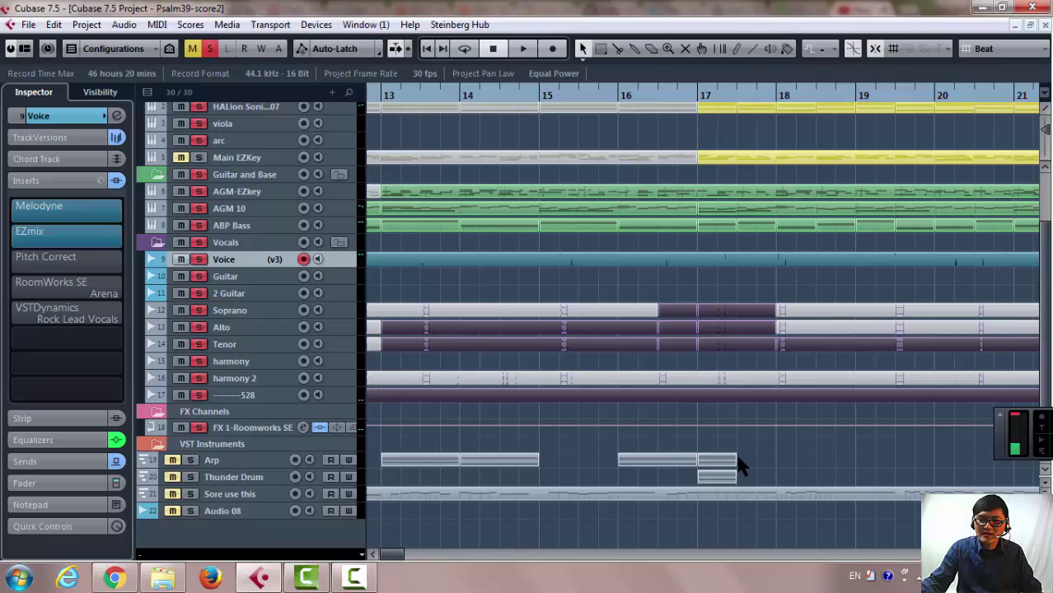
{"action": "scroll", "coordinate": [433, 247], "scroll_direction": "left", "scroll_amount": 3}
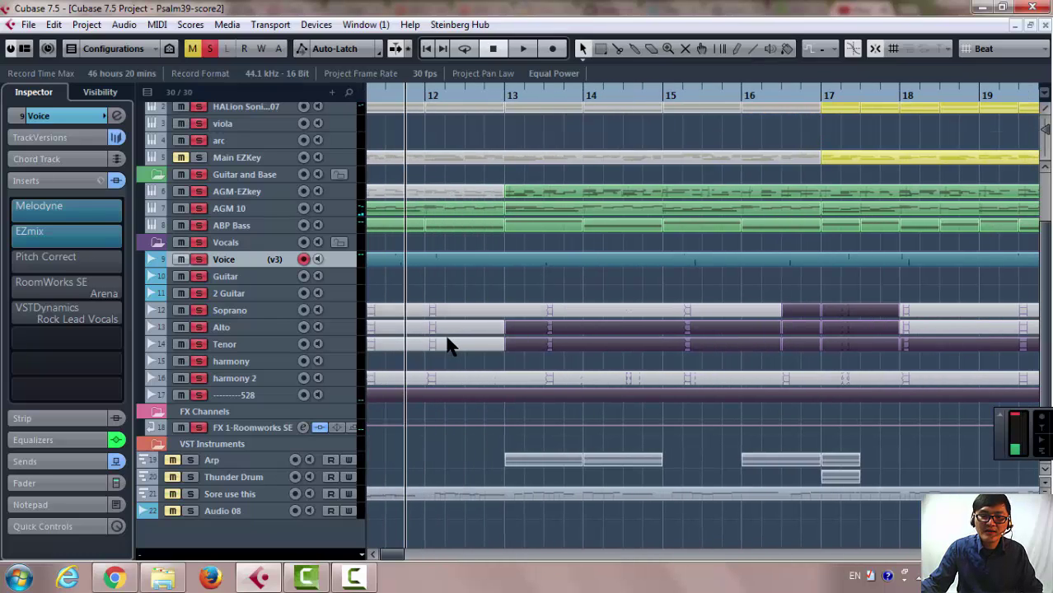
{"action": "left_click", "coordinate": [523, 50]}
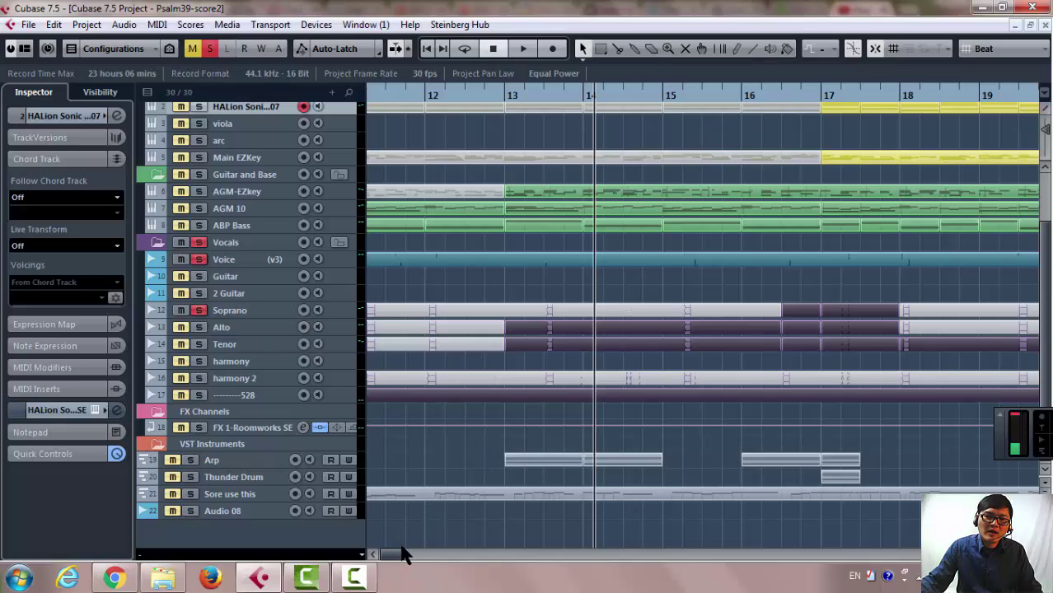
Solo Guitar and 2 Guitar, then unmute Alto, Tenor, harmony, harmony 2 and the 528 track.
{"action": "left_click_drag", "start_coordinate": [182, 295], "coordinate": [182, 278]}
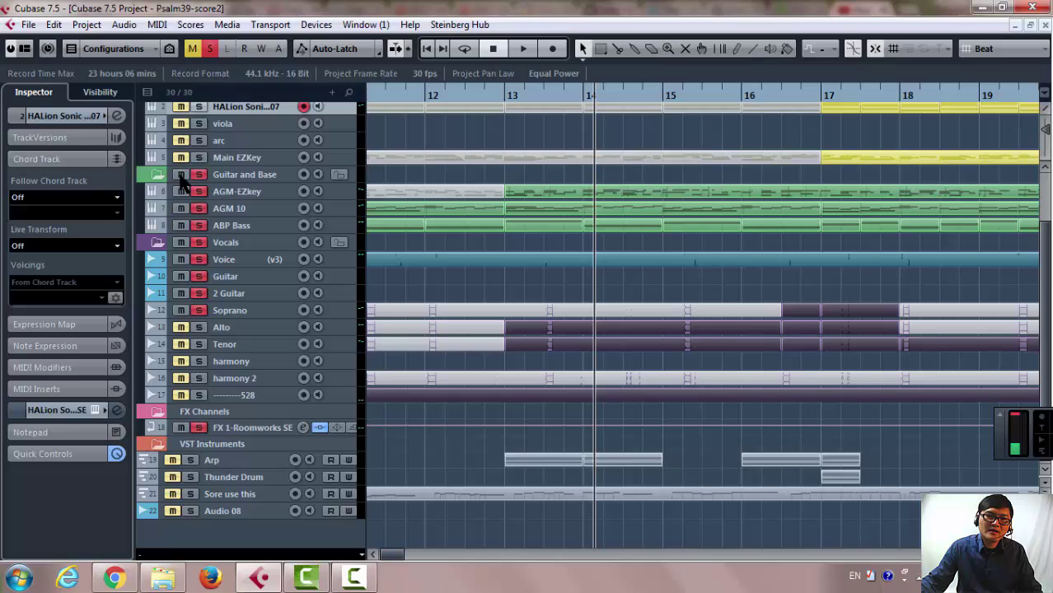
{"action": "scroll", "coordinate": [183, 185], "scroll_direction": "up", "scroll_amount": 3}
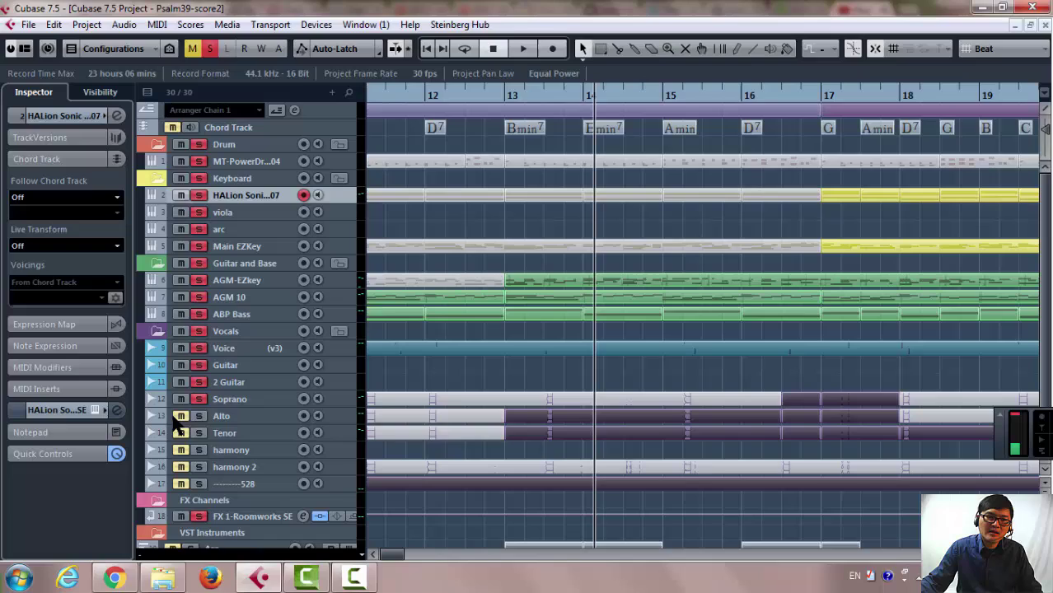
{"action": "left_click", "coordinate": [180, 416]}
{"action": "left_click", "coordinate": [181, 432]}
{"action": "left_click", "coordinate": [180, 450]}
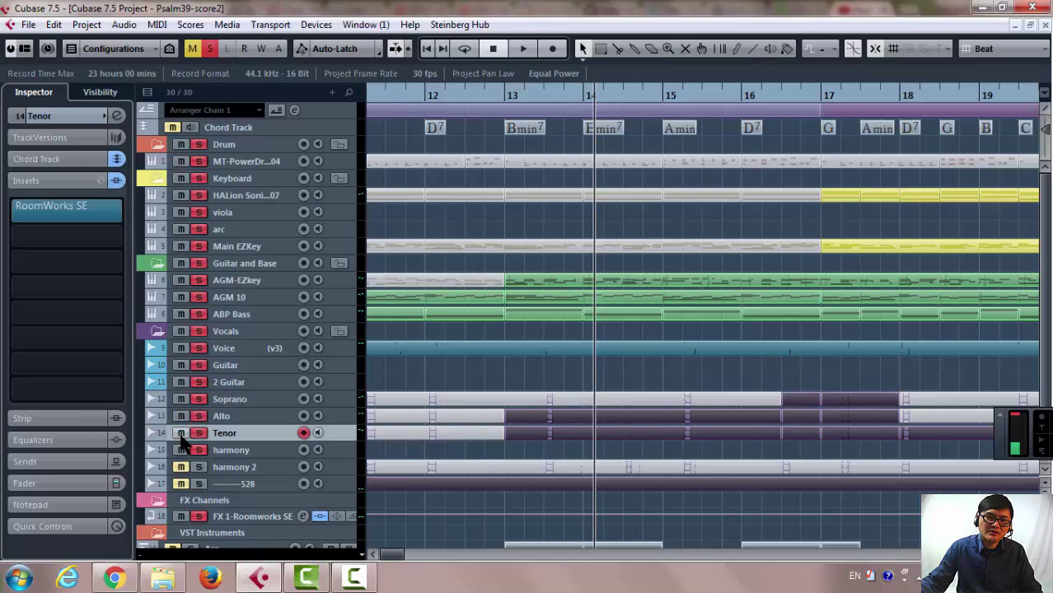
{"action": "left_click", "coordinate": [181, 467]}
{"action": "left_click", "coordinate": [180, 483]}
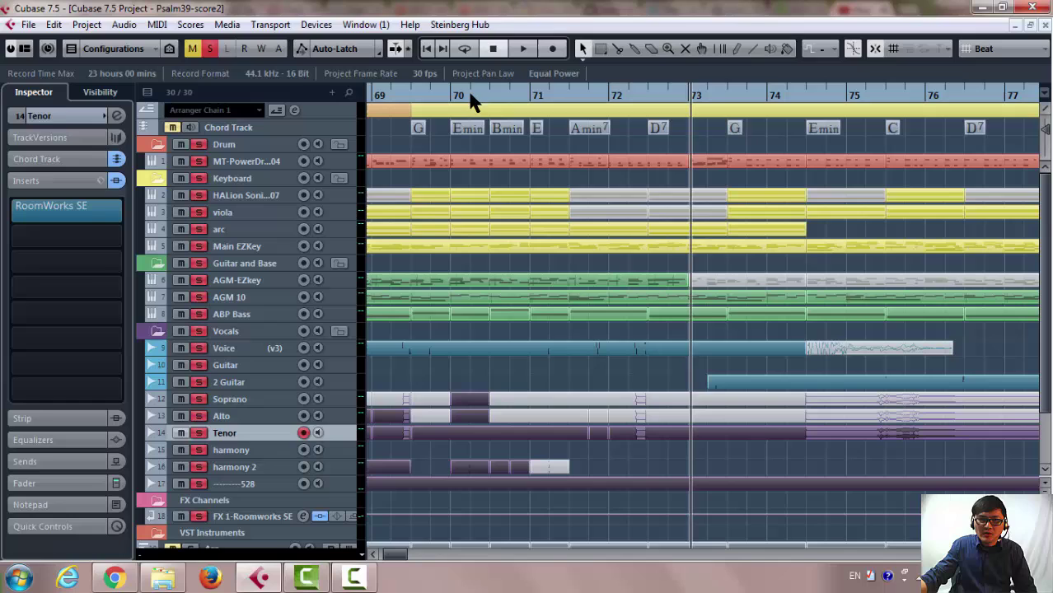
Play back from around bar 70, then stop playback.
{"action": "left_click", "coordinate": [429, 95]}
{"action": "left_click", "coordinate": [525, 48]}
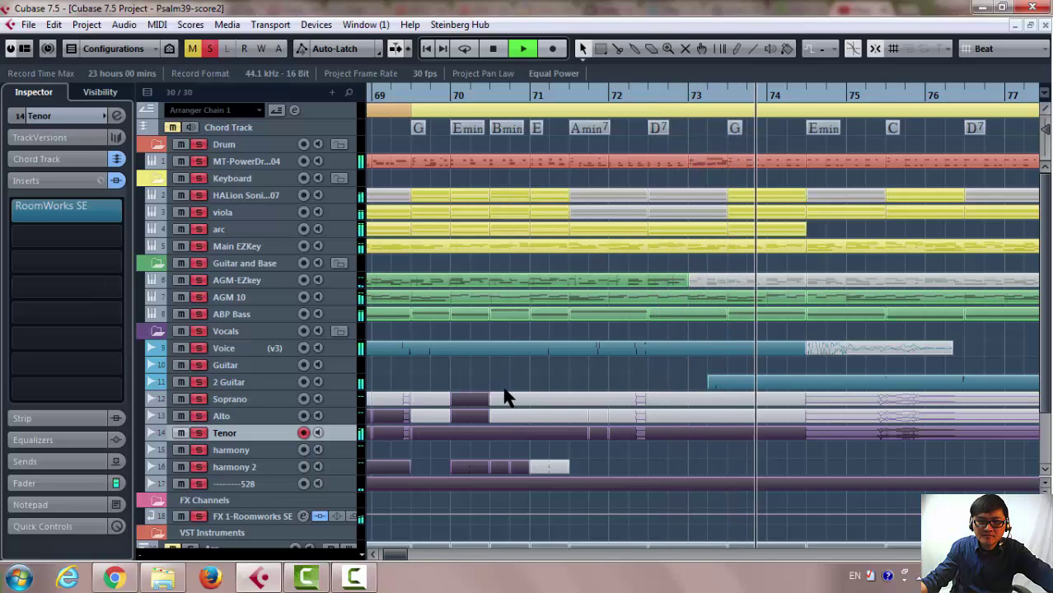
{"action": "key", "text": "space"}
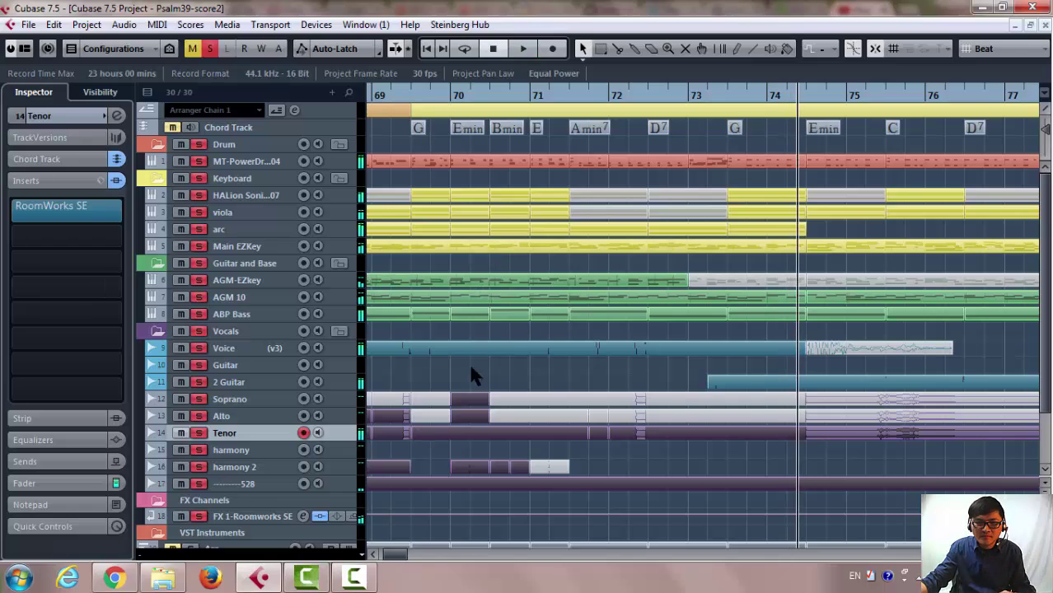
Scroll back to earlier bars and make harmony 2 the record-enabled track.
{"action": "left_click", "coordinate": [372, 553]}
{"action": "left_click", "coordinate": [372, 554]}
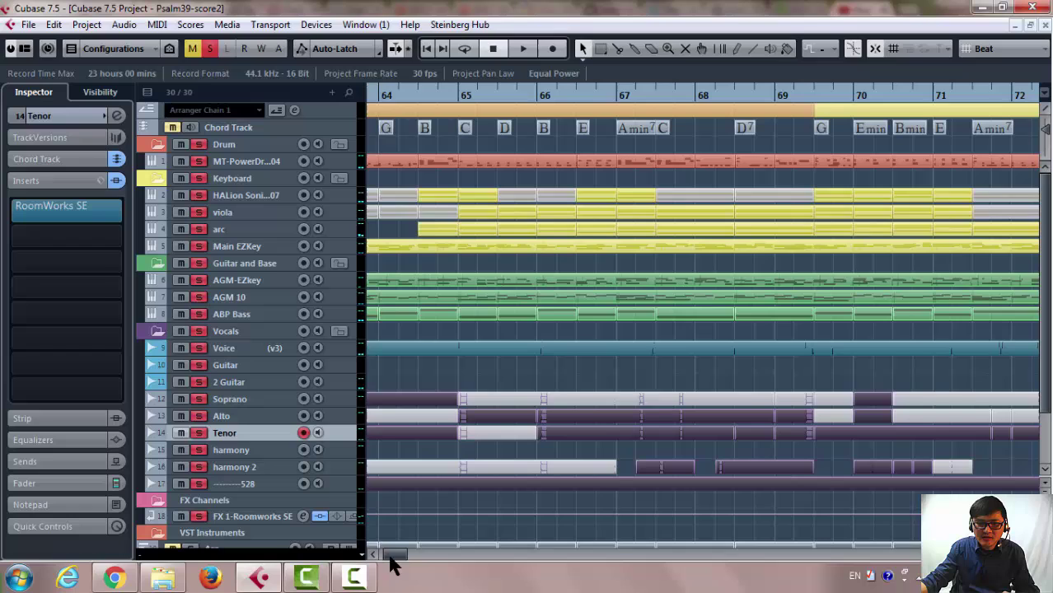
{"action": "left_click", "coordinate": [372, 554]}
{"action": "left_click", "coordinate": [373, 553]}
{"action": "left_click", "coordinate": [375, 553]}
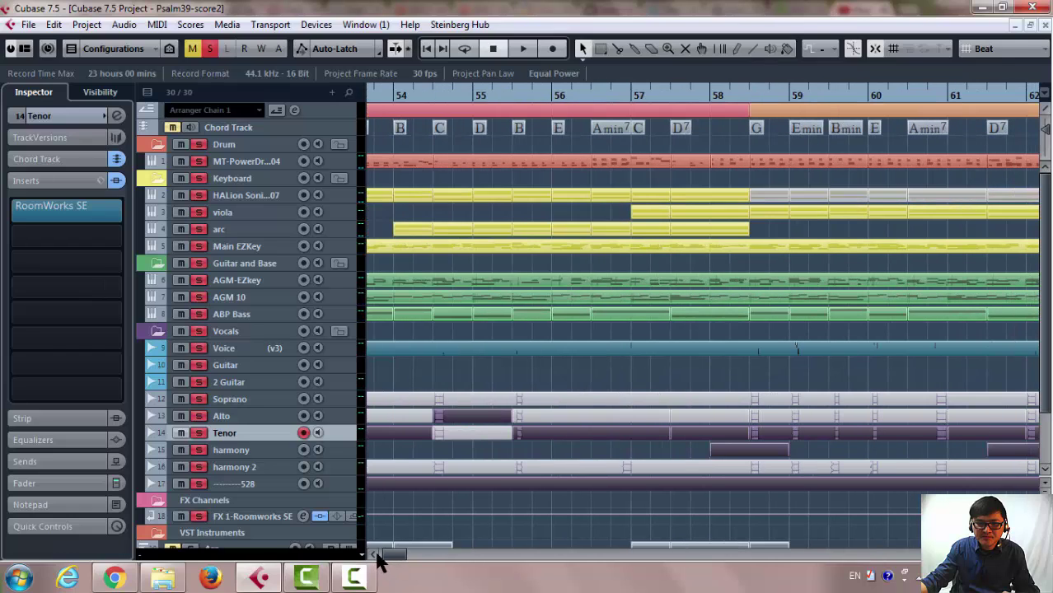
{"action": "left_click", "coordinate": [339, 468]}
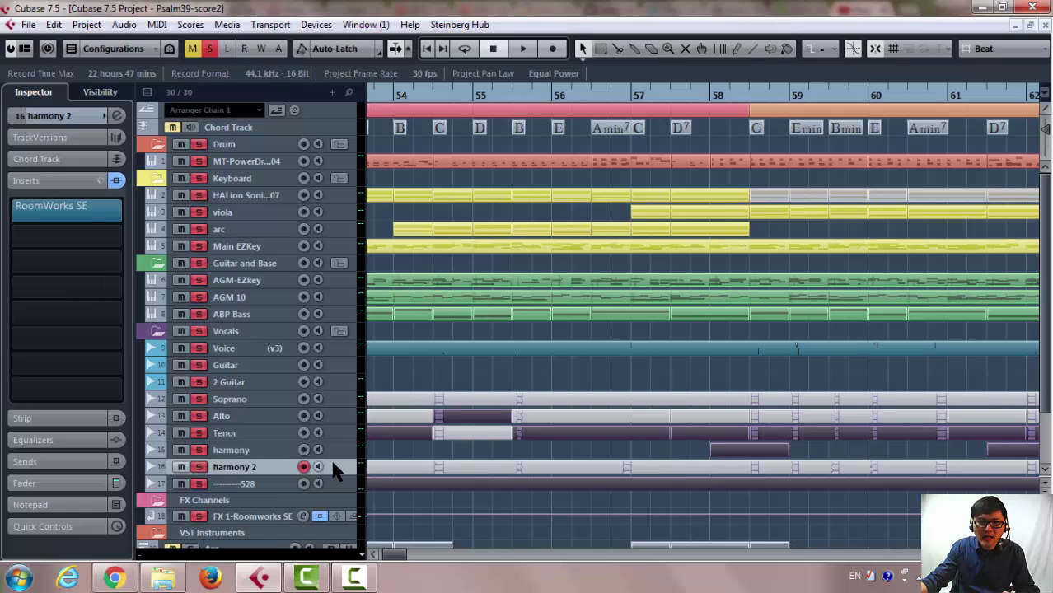
Select Voice, close the File menu without choosing anything, then reselect harmony 2.
{"action": "left_click", "coordinate": [335, 350]}
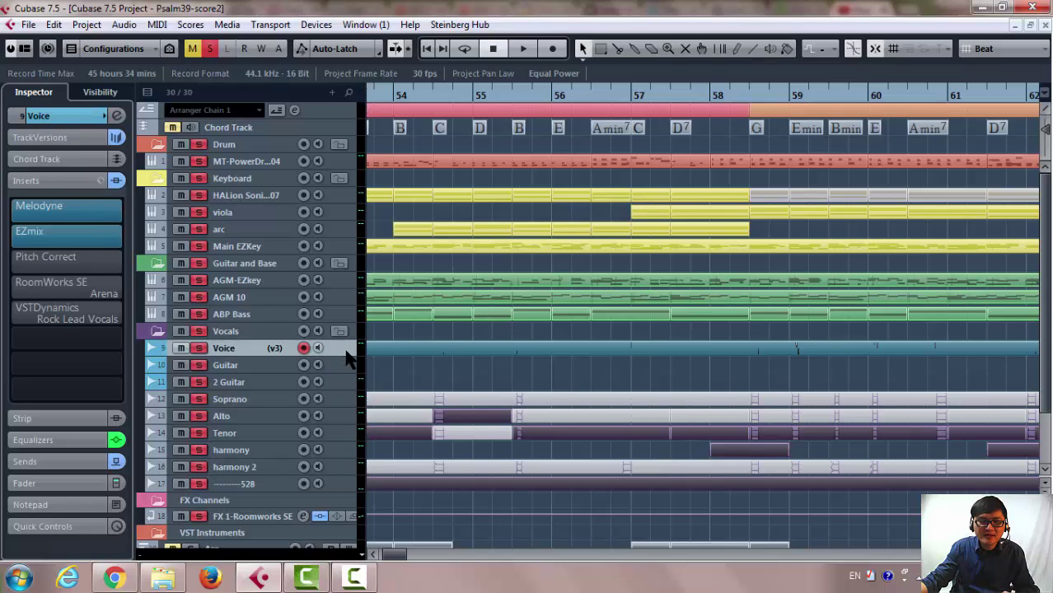
{"action": "left_click", "coordinate": [29, 25]}
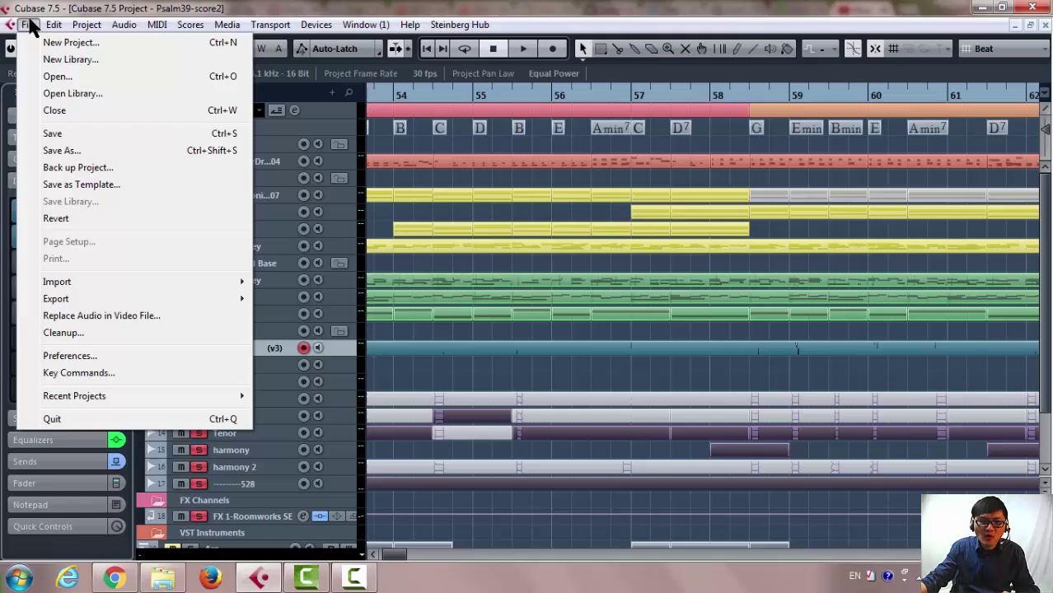
{"action": "left_click", "coordinate": [338, 482]}
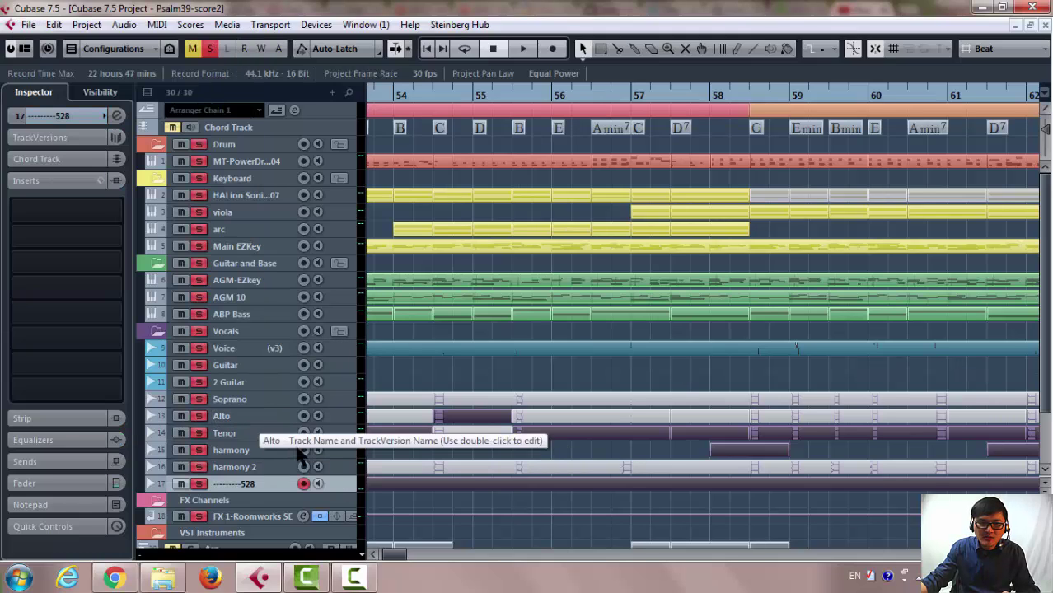
{"action": "left_click", "coordinate": [339, 468]}
Export an audio mixdown of only the Voice channel as Psalm39-a38, excluding Stereo Out.
{"action": "left_click", "coordinate": [28, 24]}
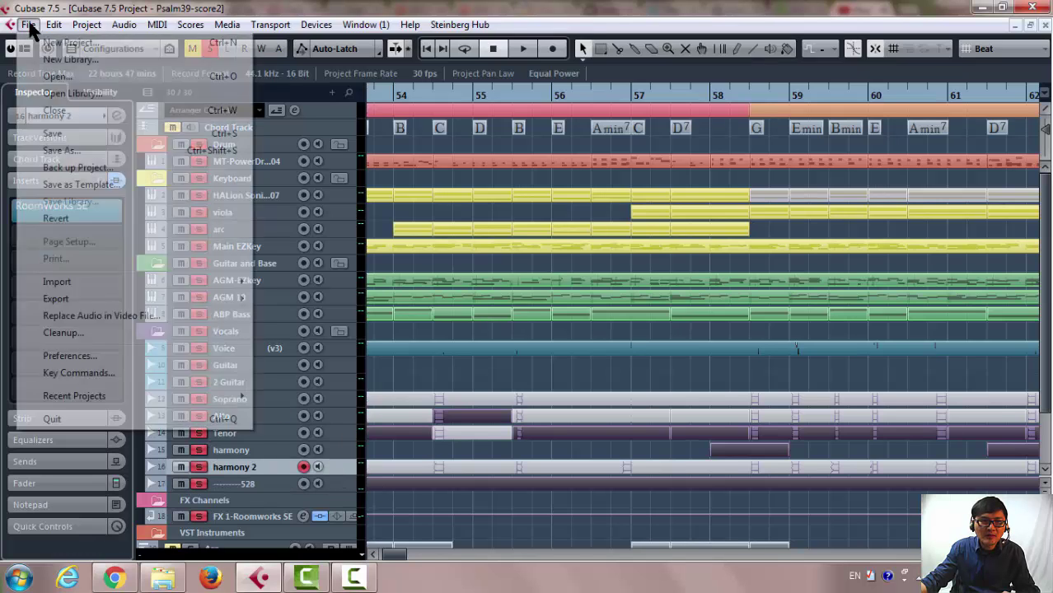
{"action": "mouse_move", "coordinate": [75, 296]}
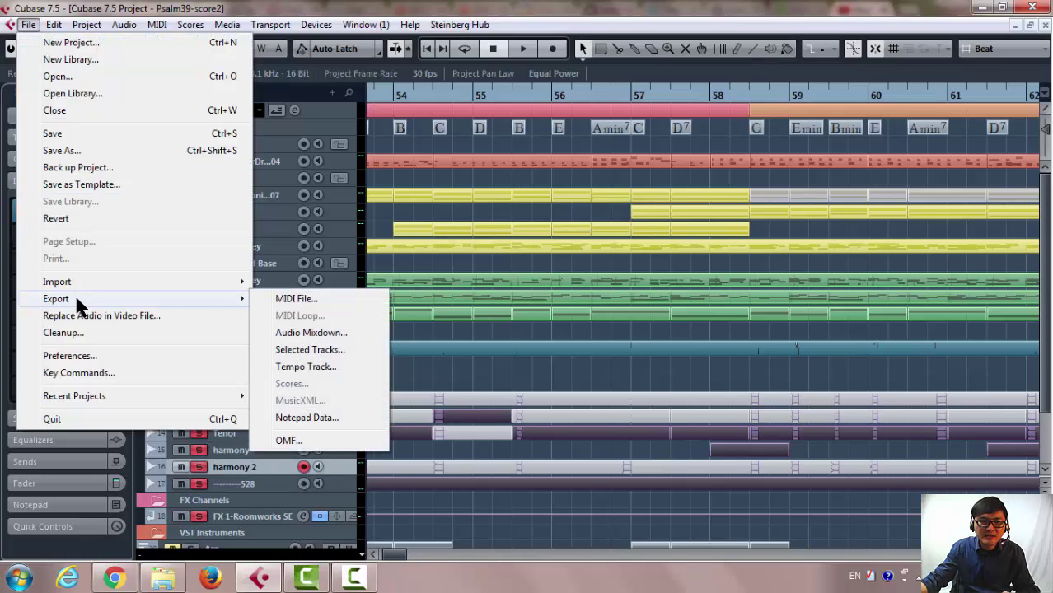
{"action": "left_click", "coordinate": [310, 334]}
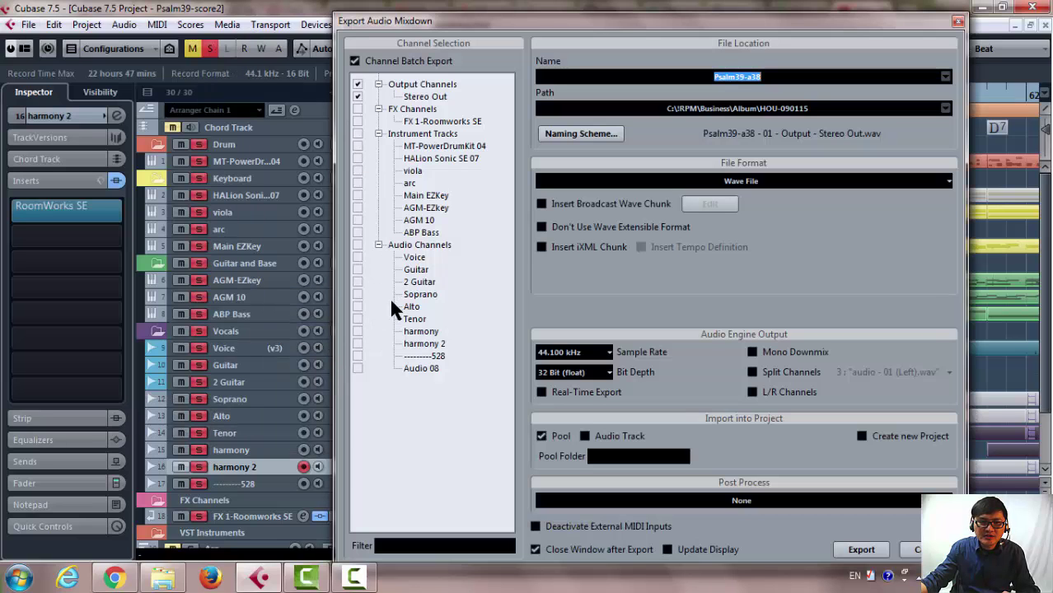
{"action": "left_click", "coordinate": [356, 257]}
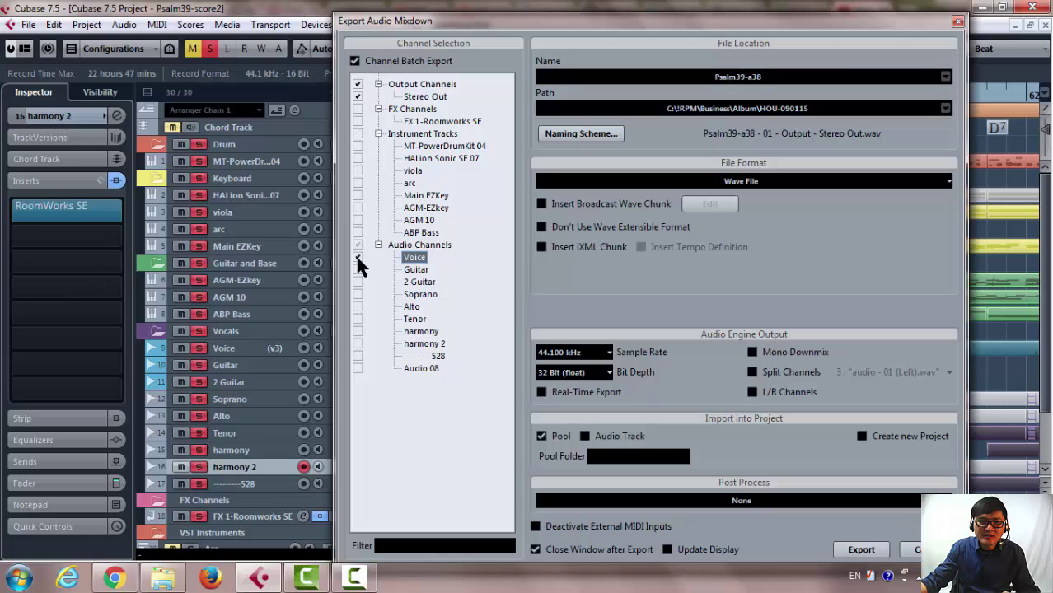
{"action": "left_click", "coordinate": [356, 96]}
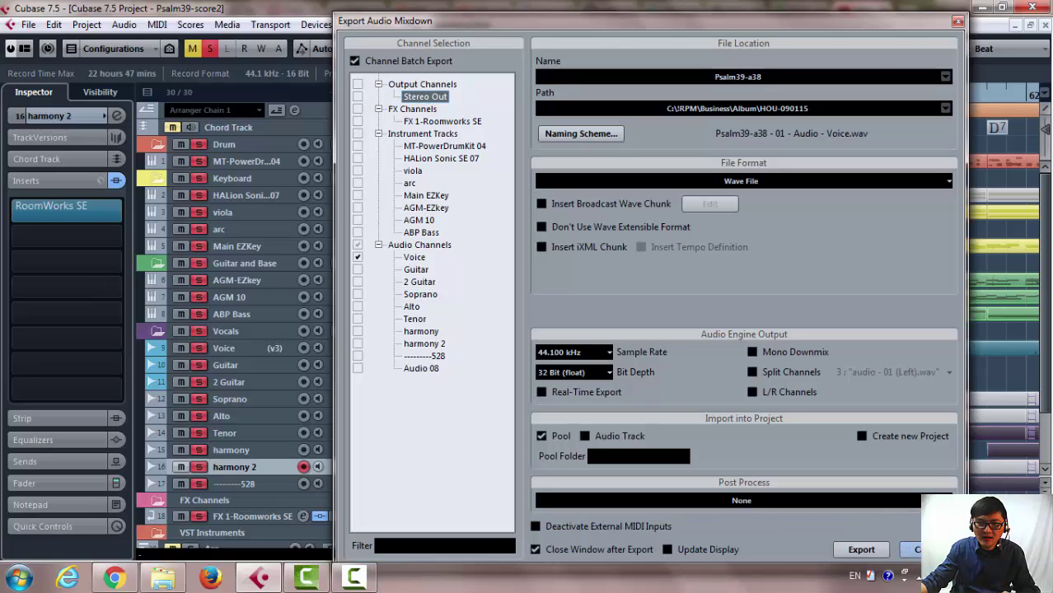
{"action": "left_click", "coordinate": [860, 549]}
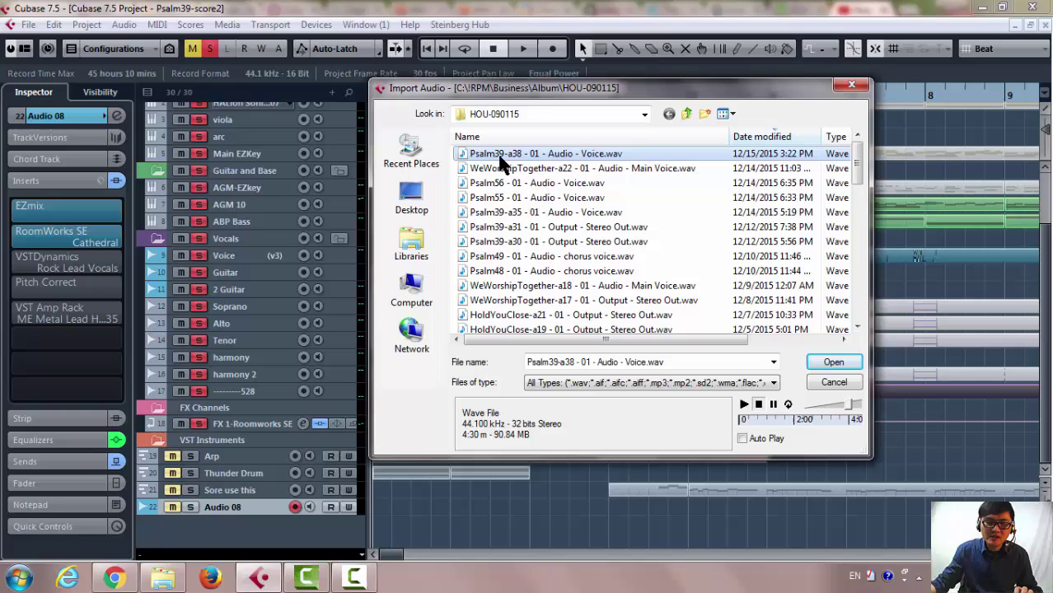
Import Psalm39-a38 - 01 - Audio - Voice.wav as a new Pool copy.
{"action": "left_click", "coordinate": [834, 362]}
{"action": "left_click", "coordinate": [476, 322]}
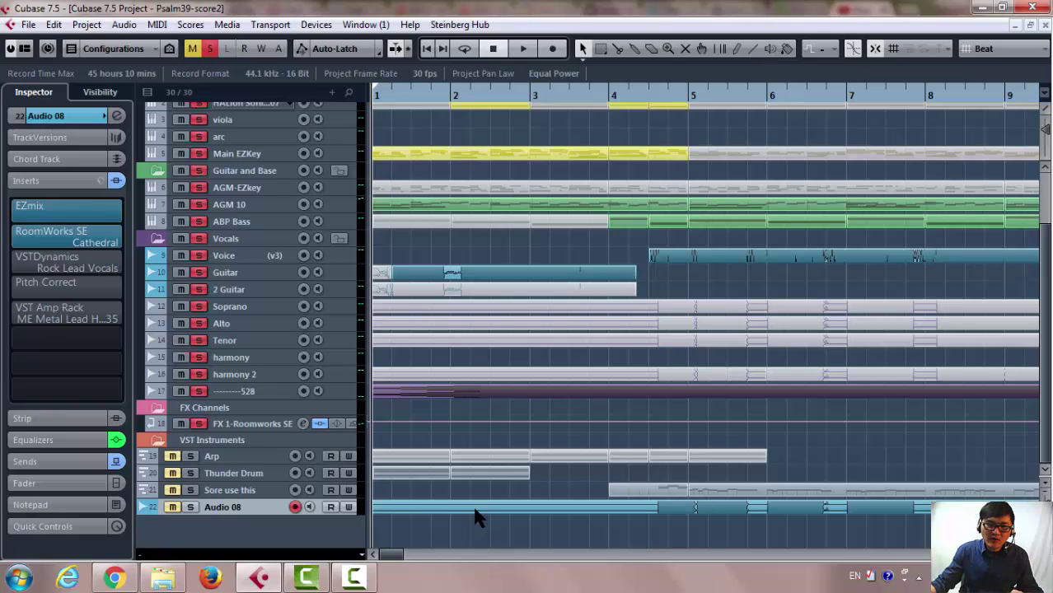
Move the Audio 08 Voice clip one beat later to 1.2.1.0 and disable its record-enable.
{"action": "left_click_drag", "start_coordinate": [475, 510], "coordinate": [488, 509]}
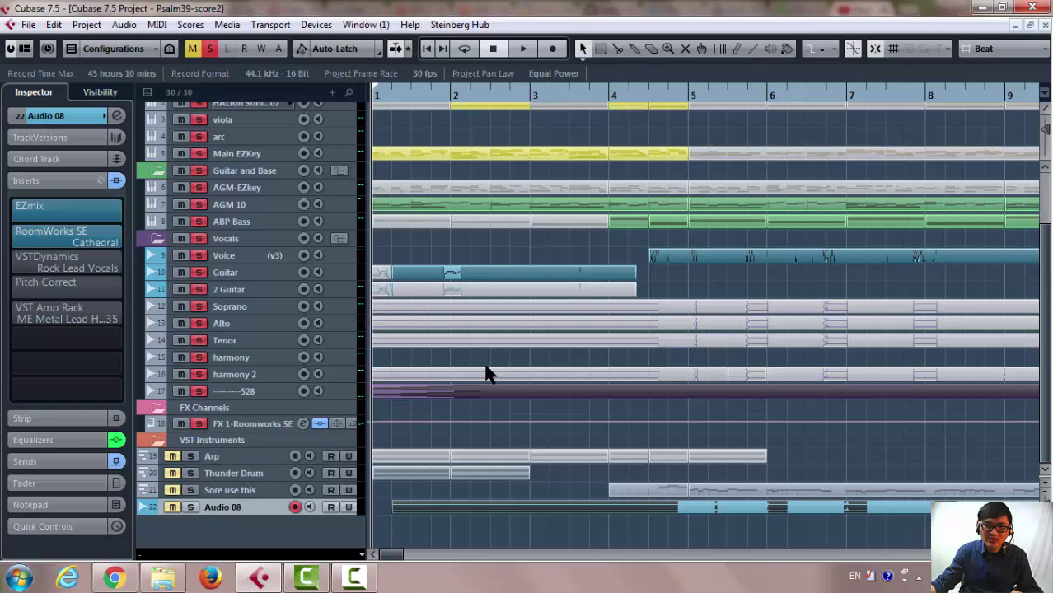
{"action": "mouse_move", "coordinate": [391, 558]}
{"action": "left_mouse_down"}
{"action": "mouse_move", "coordinate": [403, 557]}
{"action": "mouse_move", "coordinate": [394, 557]}
{"action": "left_mouse_up"}
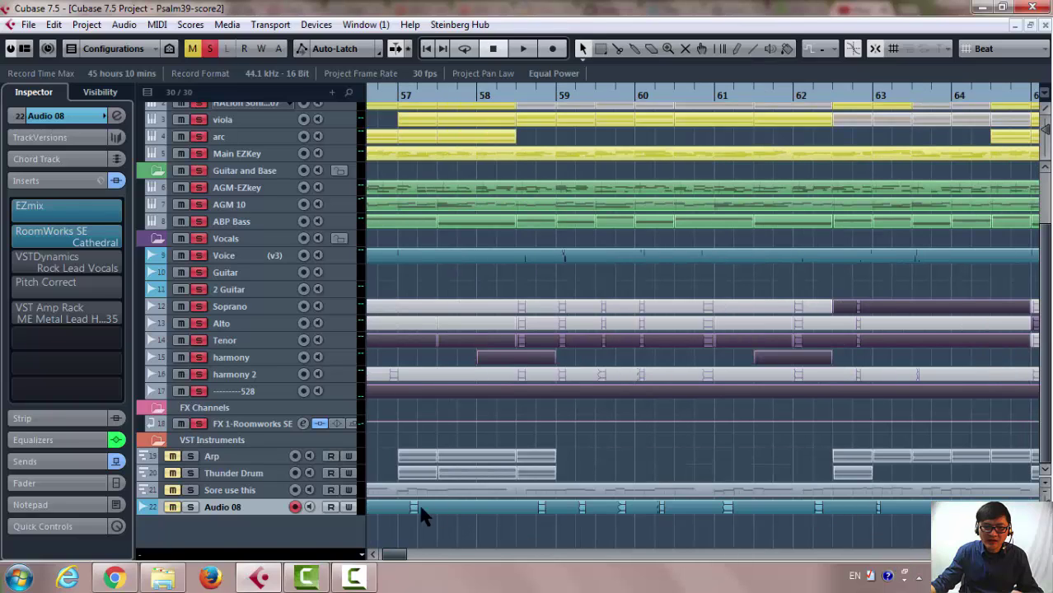
{"action": "left_click", "coordinate": [294, 507]}
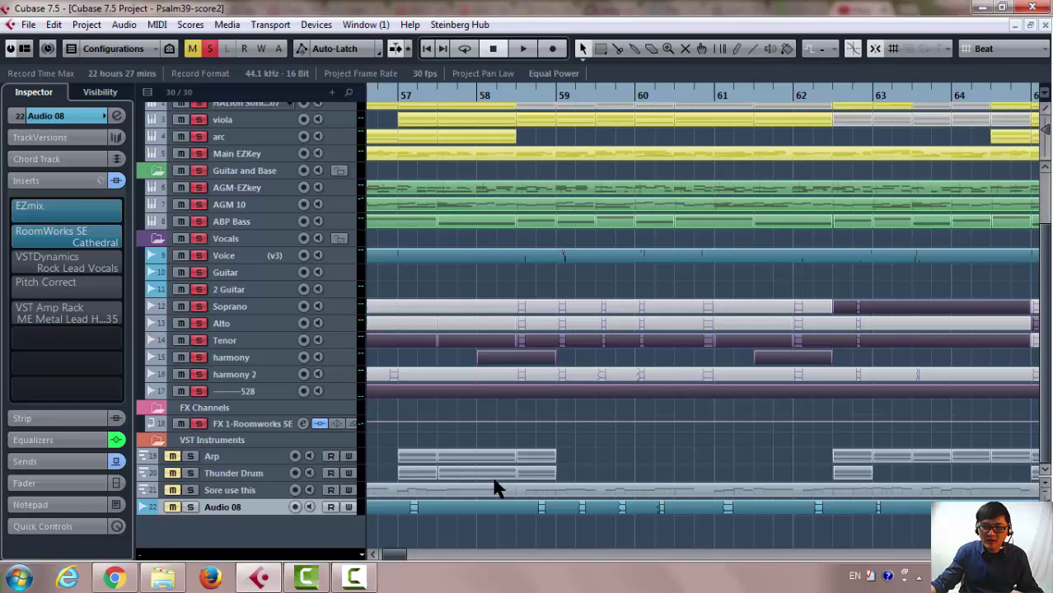
Play back from around bar 67 to check the offset harmony, then stop.
{"action": "left_click", "coordinate": [634, 381]}
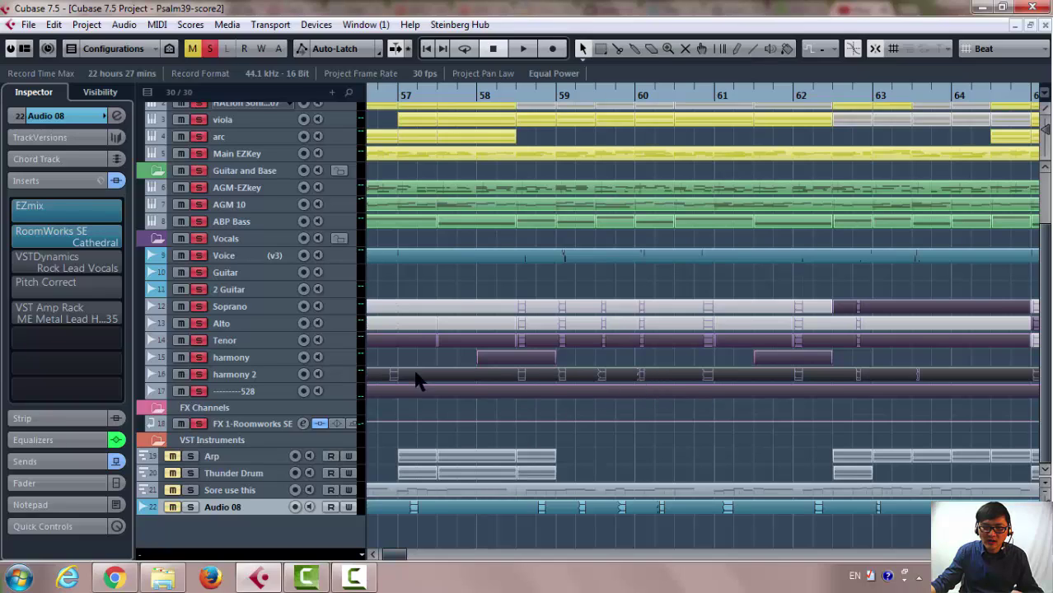
{"action": "scroll", "coordinate": [679, 394], "scroll_direction": "right", "scroll_amount": 10}
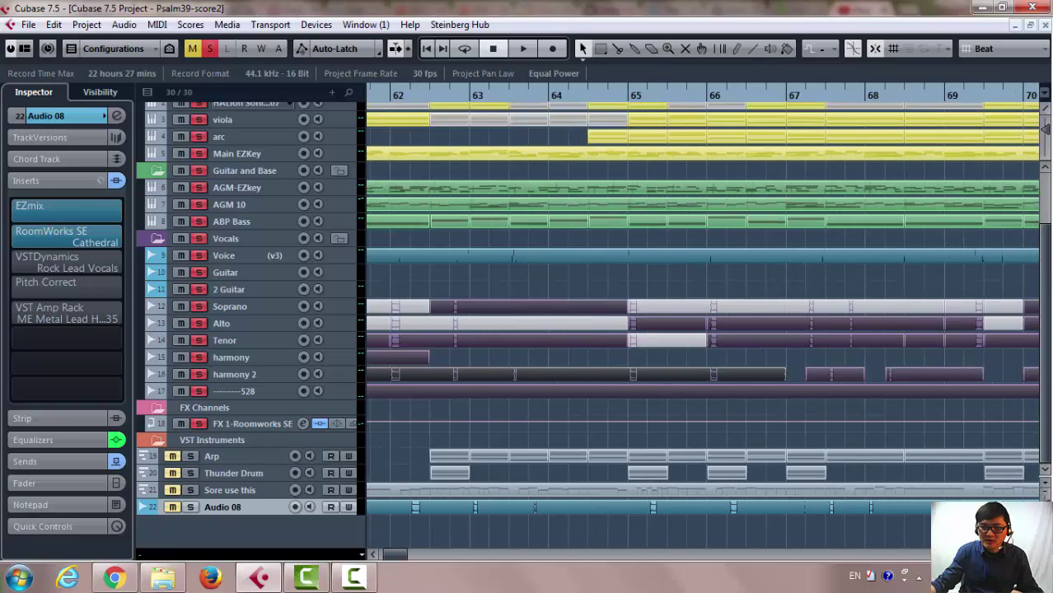
{"action": "left_click", "coordinate": [665, 373]}
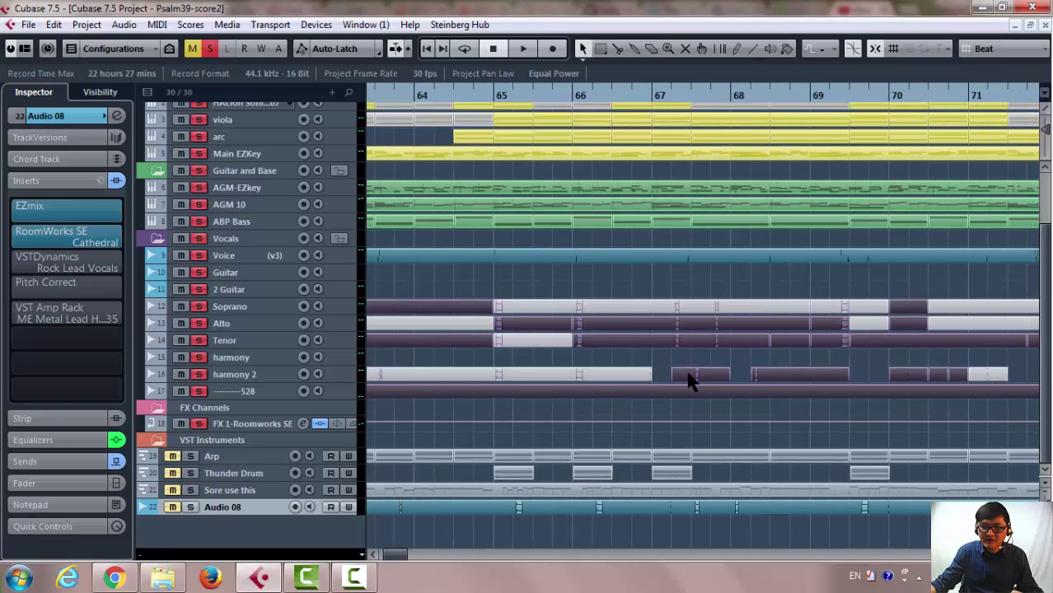
{"action": "left_click", "coordinate": [636, 98]}
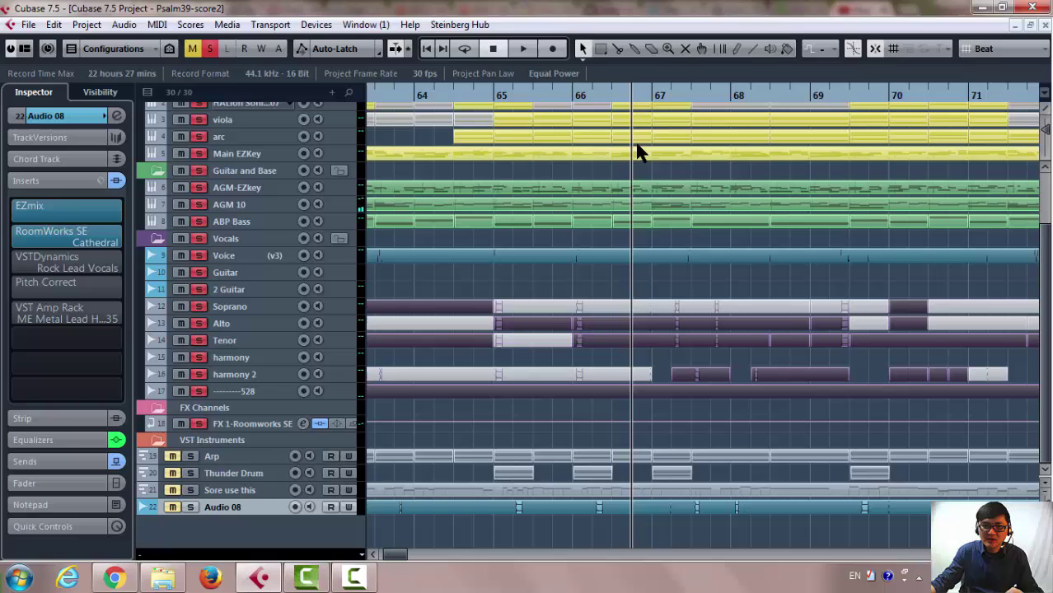
{"action": "key", "text": "space"}
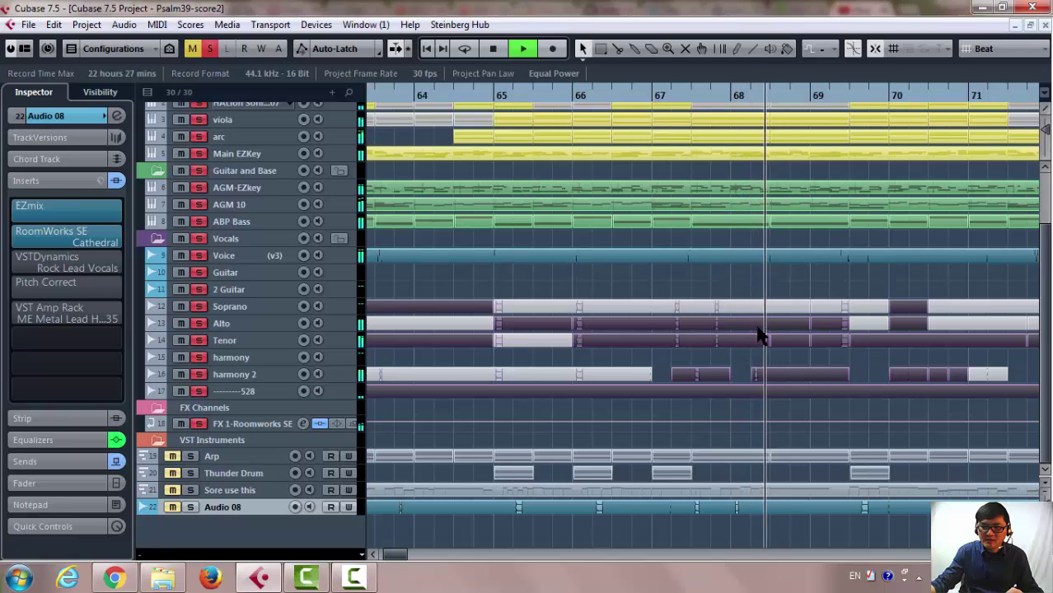
{"action": "key", "text": "space"}
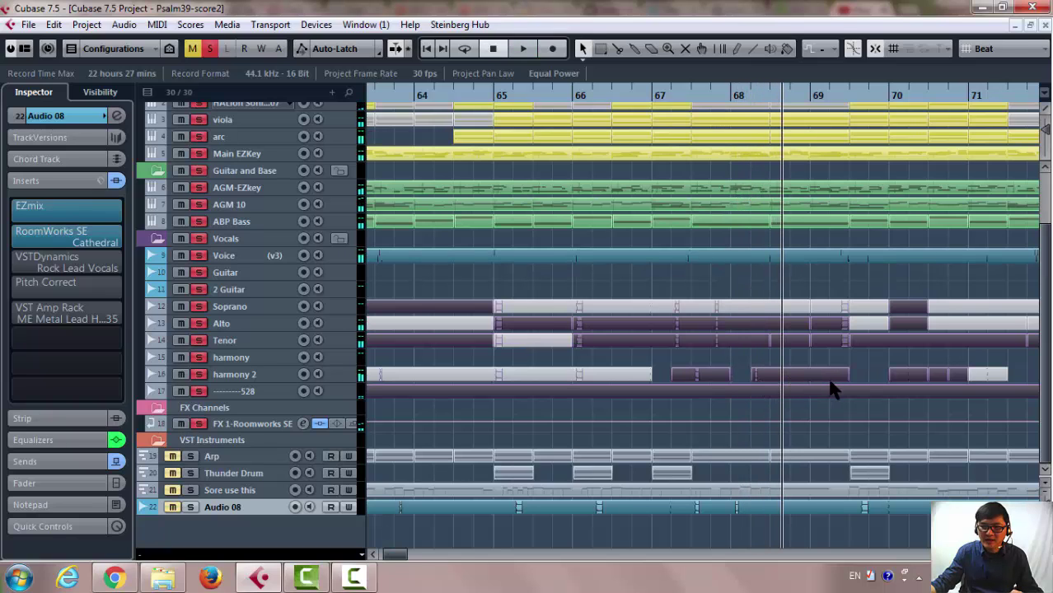
{"action": "left_click_drag", "start_coordinate": [396, 555], "coordinate": [392, 558]}
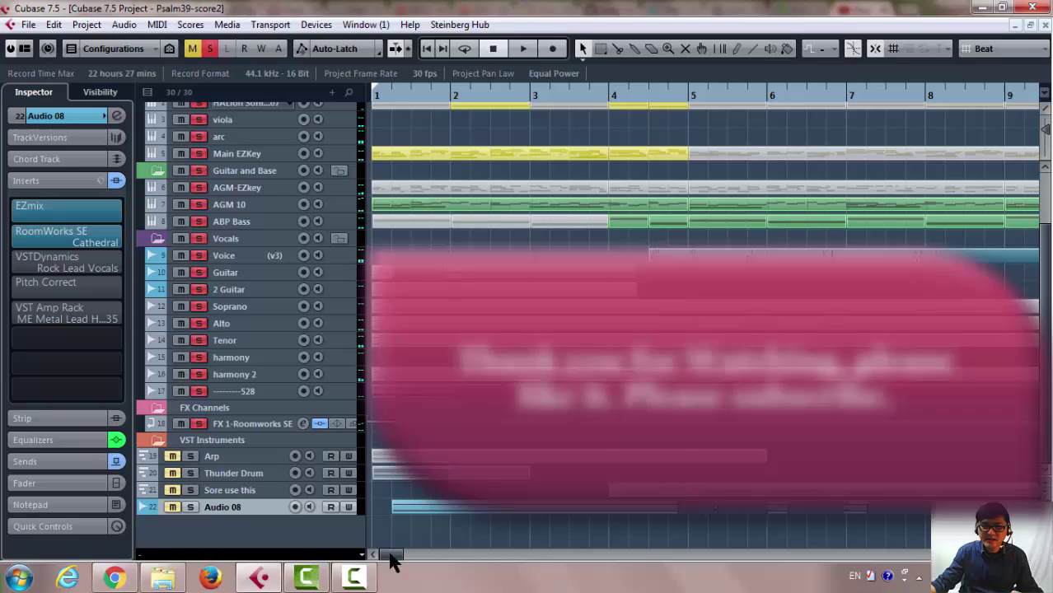